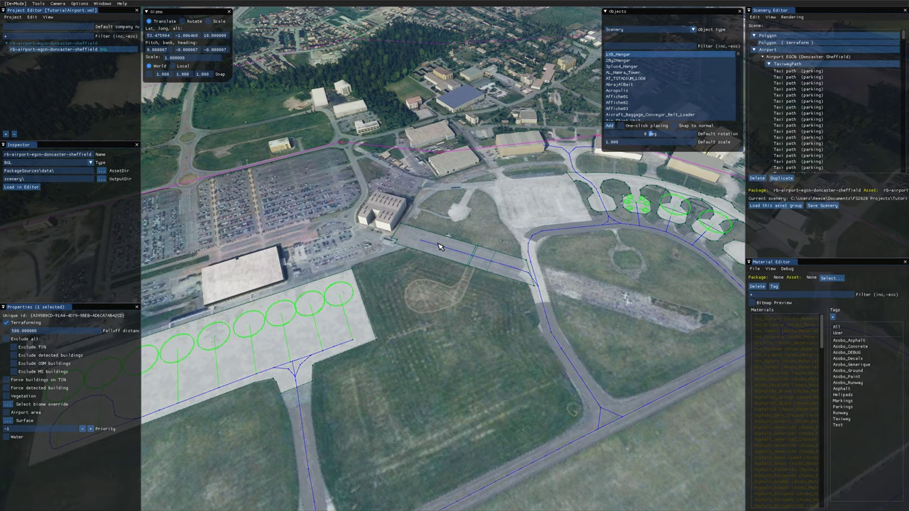
# Place a Cessna 152 Asobo SimObject beside the aircraft baked into the ground image next to the paved area
pyautogui.scroll(5, 439, 246)
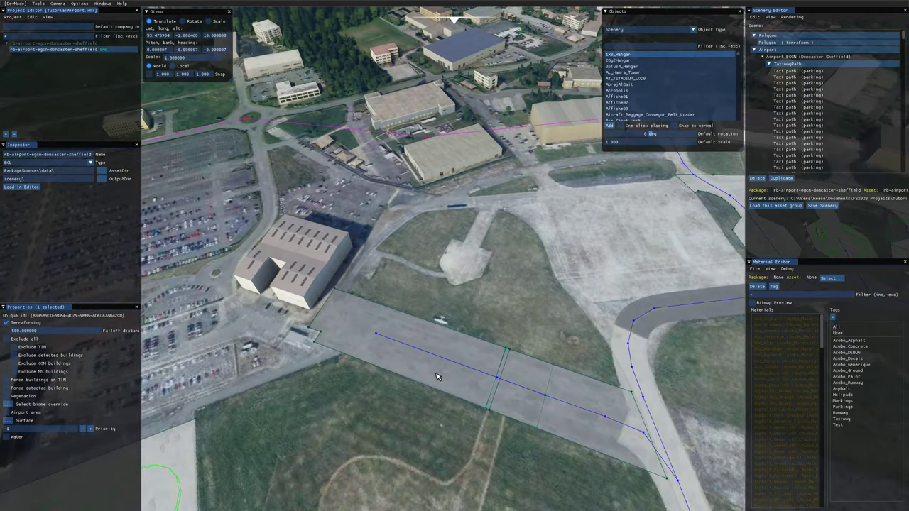
pyautogui.scroll(5, 437, 377)
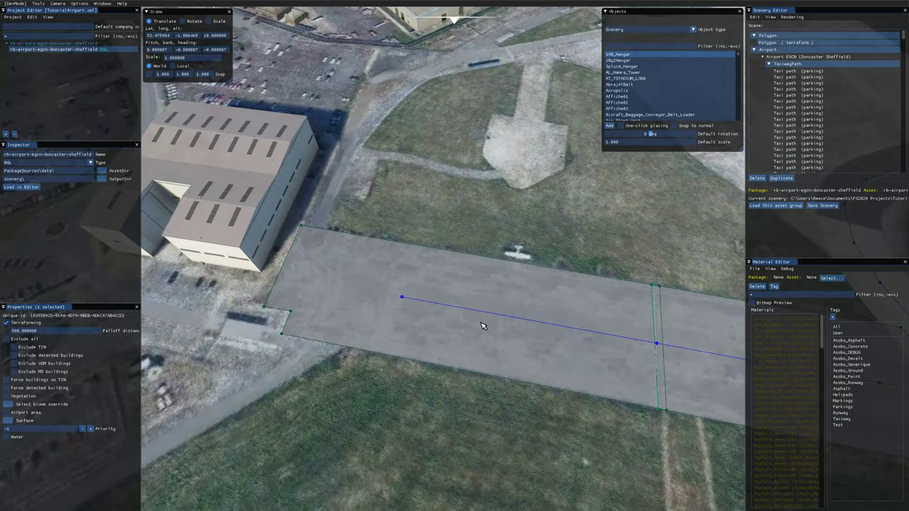
pyautogui.scroll(5, 482, 326)
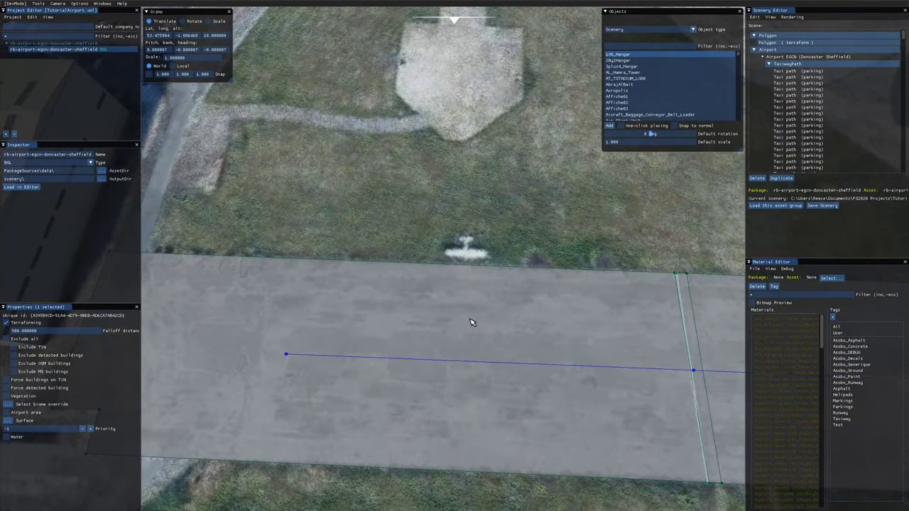
pyautogui.moveTo(470, 322); pyautogui.dragTo(535, 305, button='right')
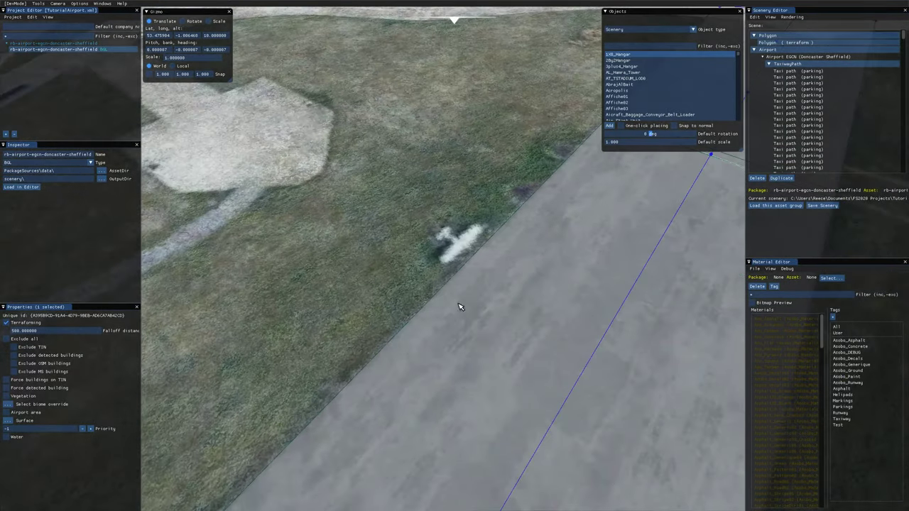
pyautogui.moveTo(459, 307); pyautogui.dragTo(566, 245, button='right')
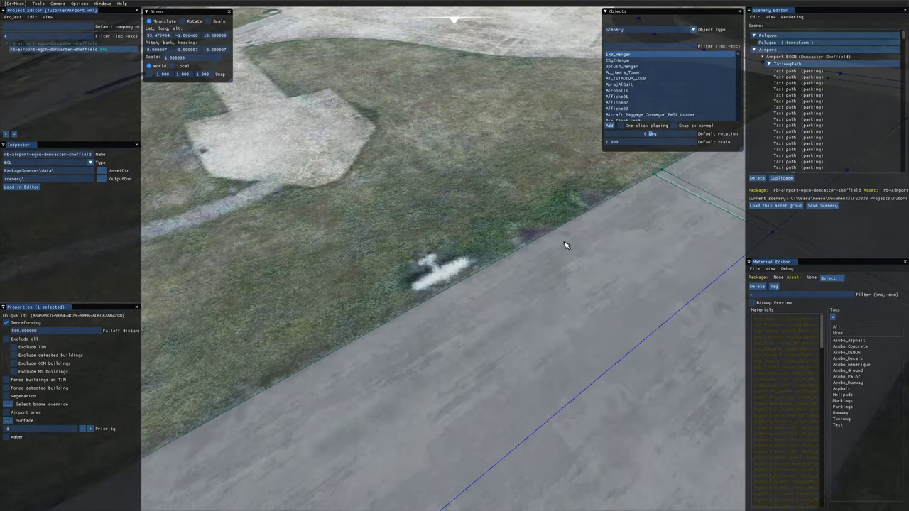
pyautogui.click(623, 30)
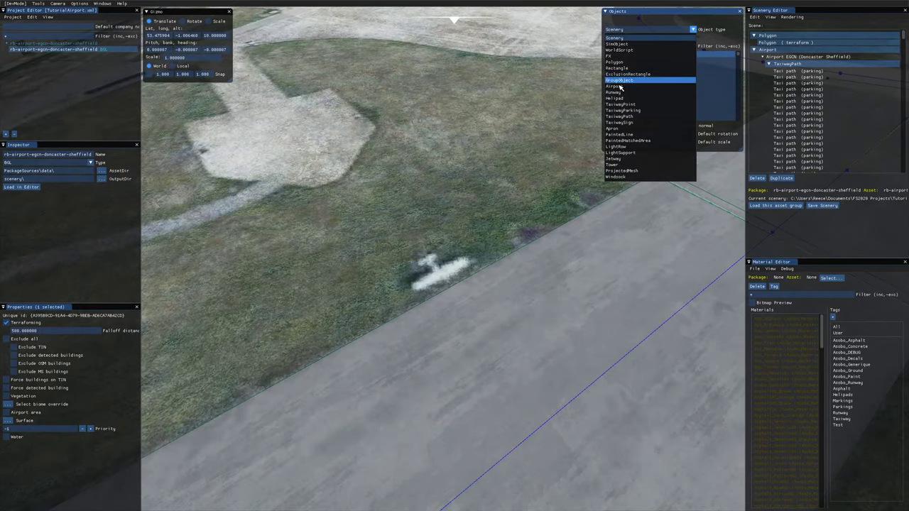
pyautogui.click(628, 44)
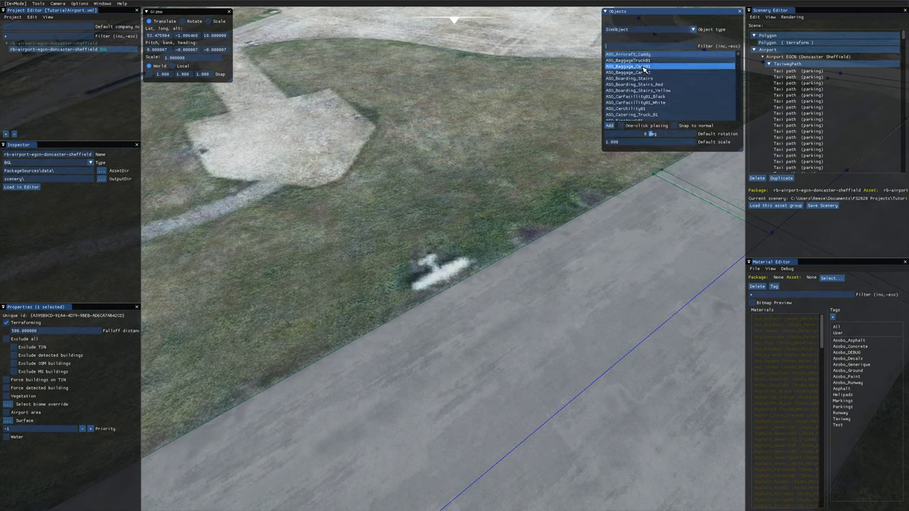
pyautogui.write('cess')
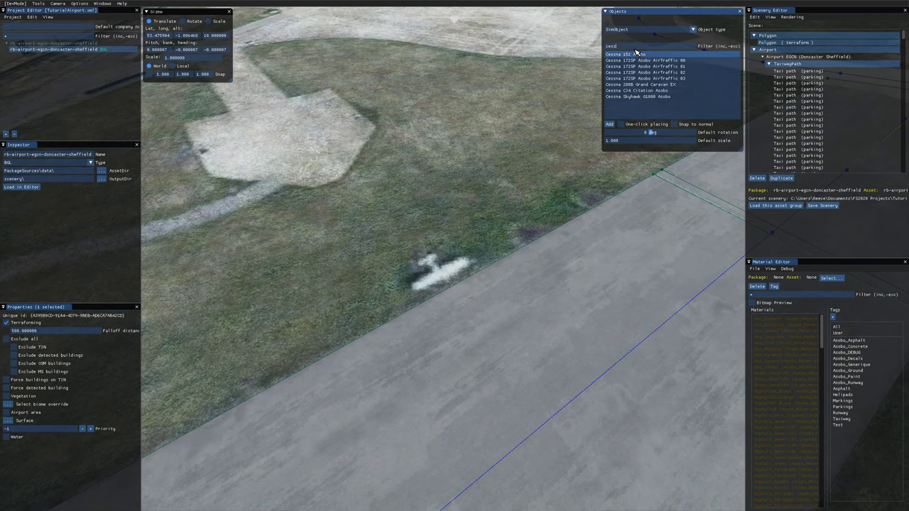
pyautogui.click(610, 125)
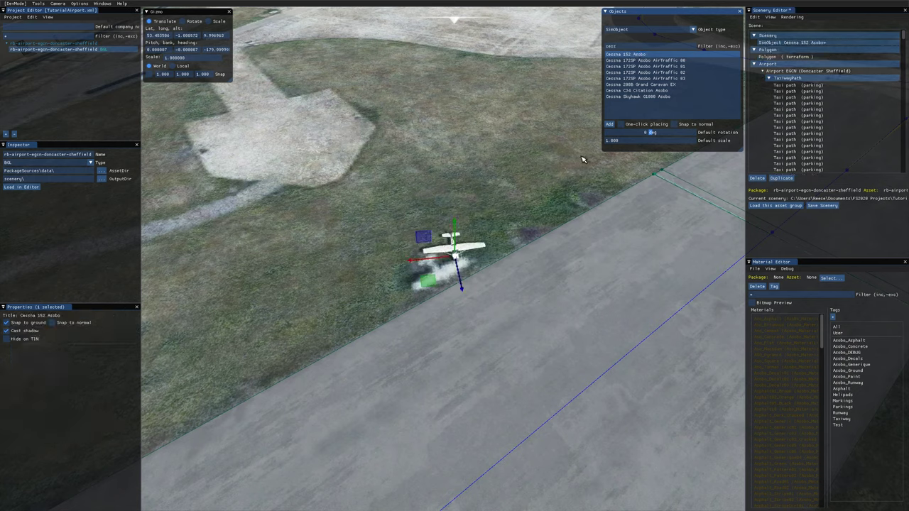
# Move and rotate the Cessna 152 so it covers the aircraft in the ground image with matching orientation
pyautogui.moveTo(412, 301); pyautogui.dragTo(451, 309)
pyautogui.click(441, 276)
pyautogui.click(365, 309)
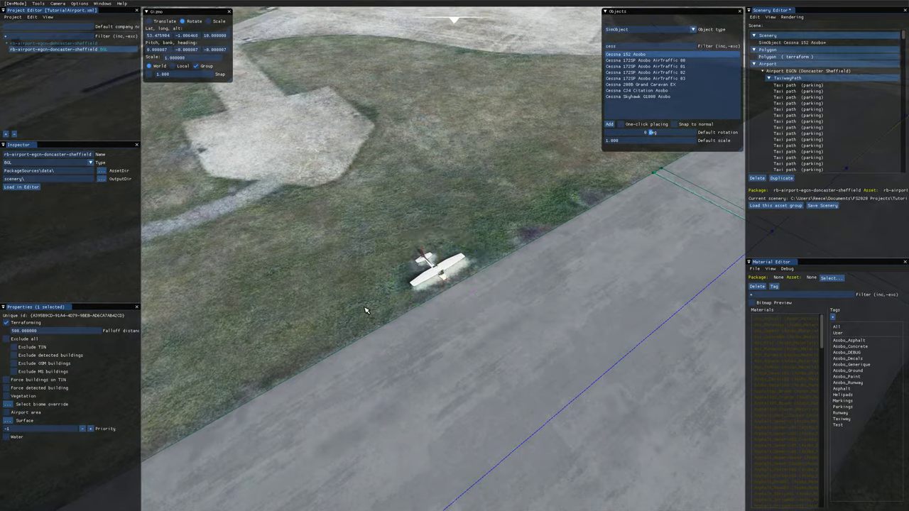
pyautogui.moveTo(366, 309); pyautogui.dragTo(467, 289, button='right')
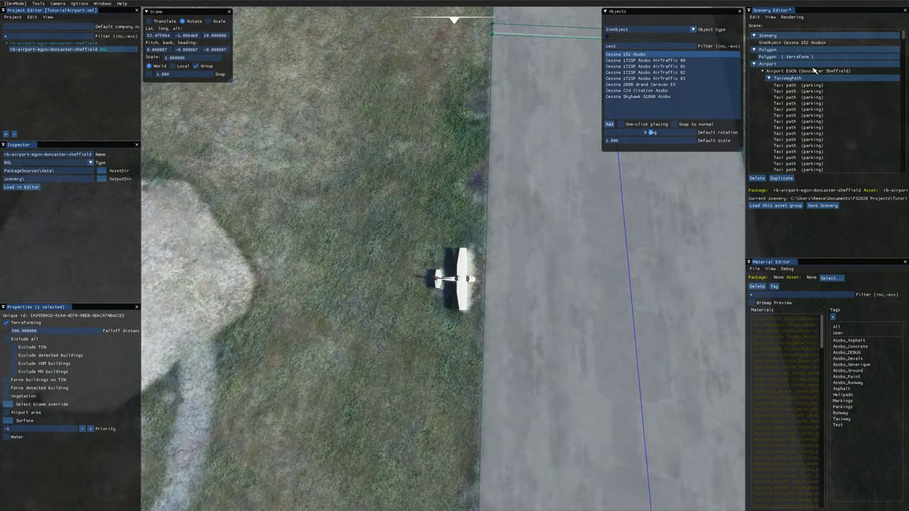
pyautogui.click(802, 43)
pyautogui.press('t')
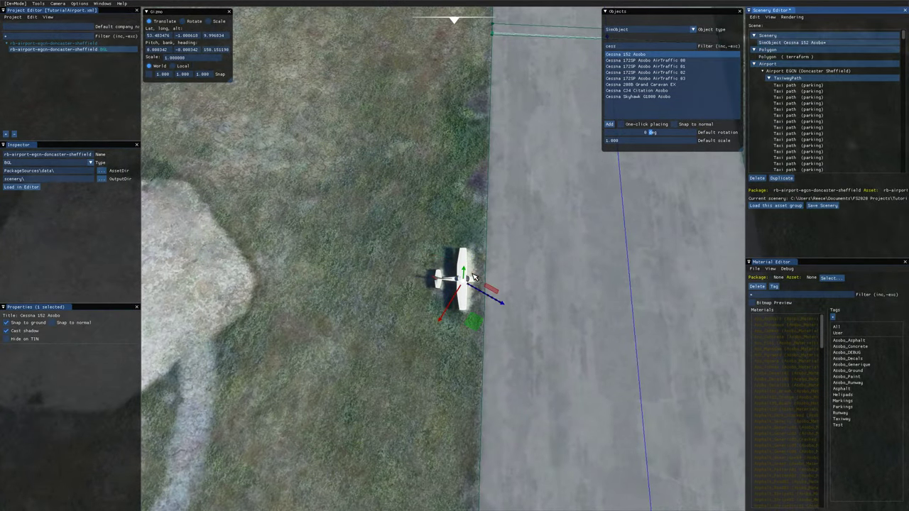
pyautogui.moveTo(474, 324); pyautogui.dragTo(477, 321)
pyautogui.moveTo(560, 324); pyautogui.dragTo(473, 318, button='right')
# Examine how the placed Cessna covers the ground image from far away, from above and near ground level
pyautogui.scroll(-5, 476, 313)
pyautogui.click(516, 178)
pyautogui.scroll(-10, 499, 235)
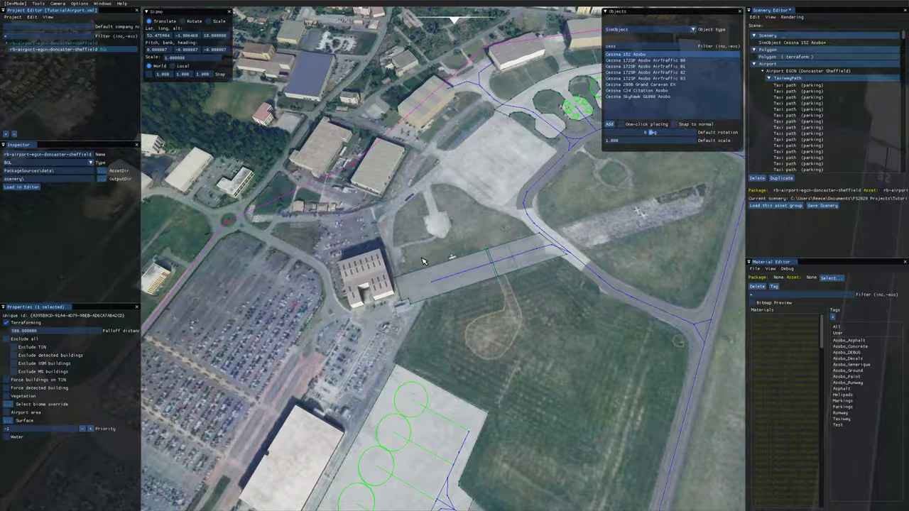
pyautogui.scroll(12, 422, 262)
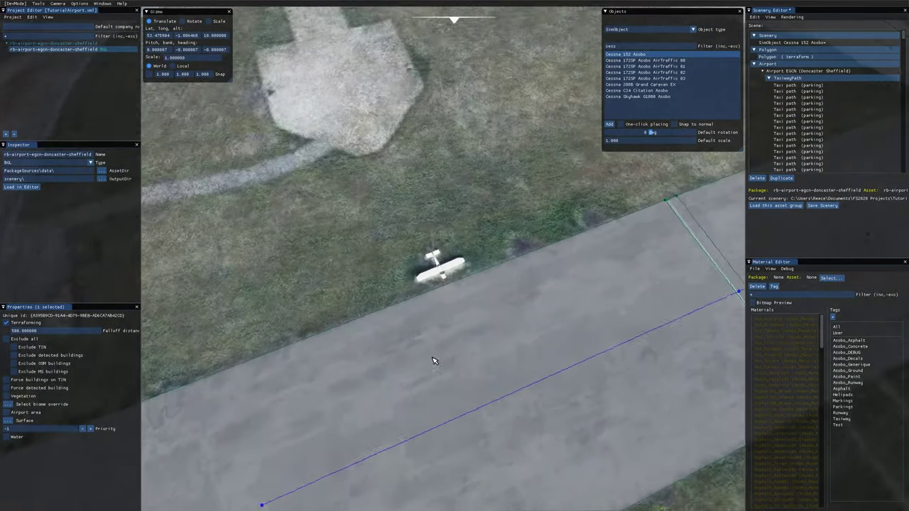
pyautogui.moveTo(435, 361); pyautogui.dragTo(473, 351, button='right')
pyautogui.scroll(4, 498, 396)
pyautogui.moveTo(497, 395); pyautogui.dragTo(503, 372, button='right')
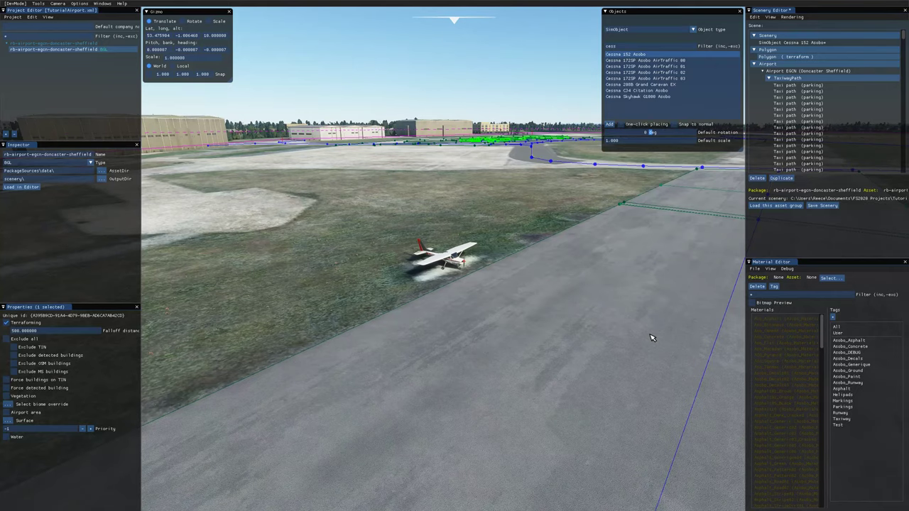
# Delete the Cessna 152 SimObject from the scenery
pyautogui.click(797, 43)
pyautogui.press('Delete')
pyautogui.scroll(5, 461, 228)
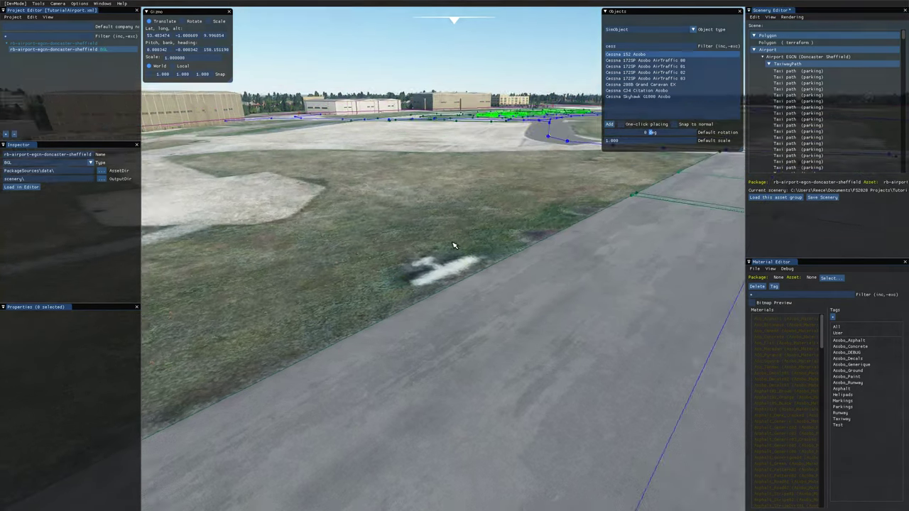
# Draw a six-point Polygon object around the aircraft in the ground image, overlapping the edge of the pavement
pyautogui.click(638, 30)
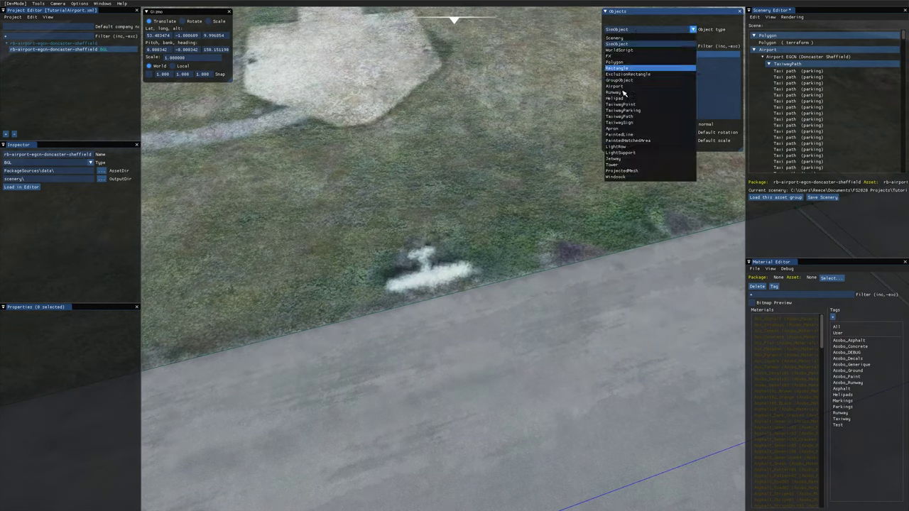
pyautogui.click(614, 62)
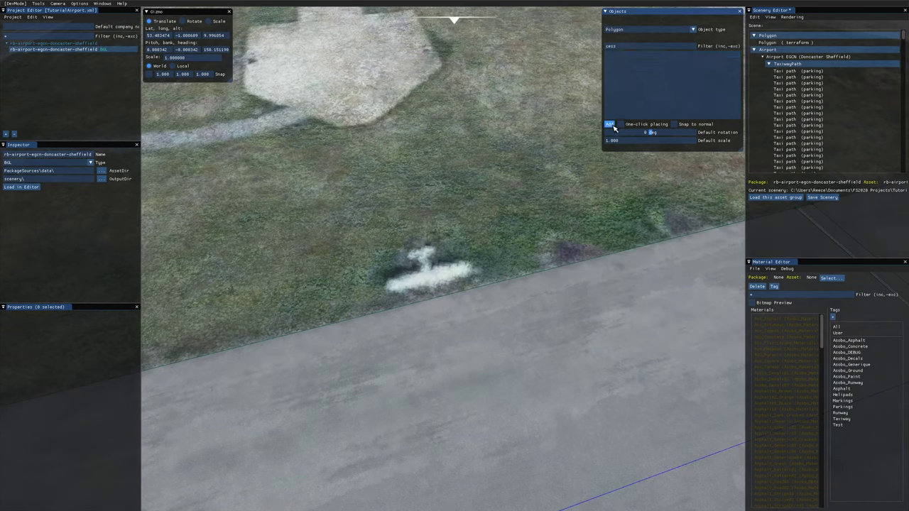
pyautogui.click(610, 125)
pyautogui.click(381, 329)
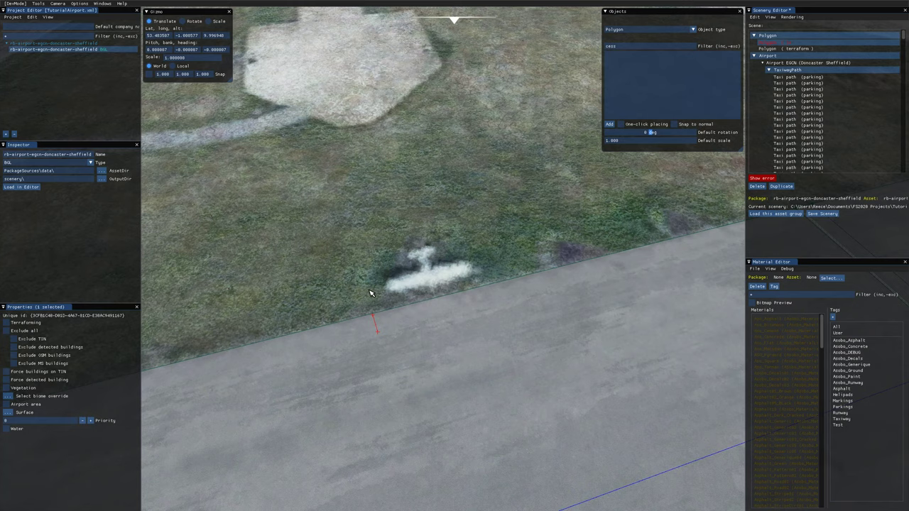
pyautogui.click(396, 211)
pyautogui.click(462, 202)
pyautogui.click(512, 249)
pyautogui.click(530, 311)
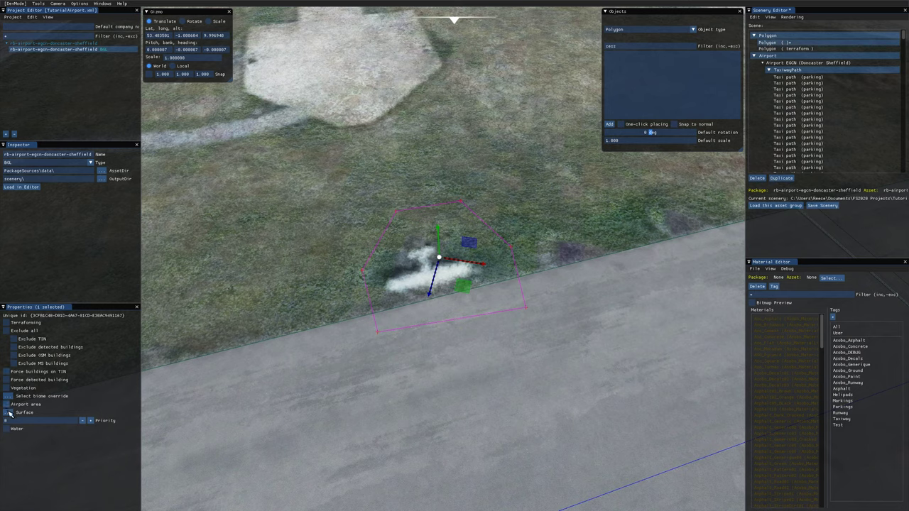
# Filter the materials by "grass" and try Grass02 and Grass as the polygon's surface, shifting the polygon slightly
pyautogui.click(11, 414)
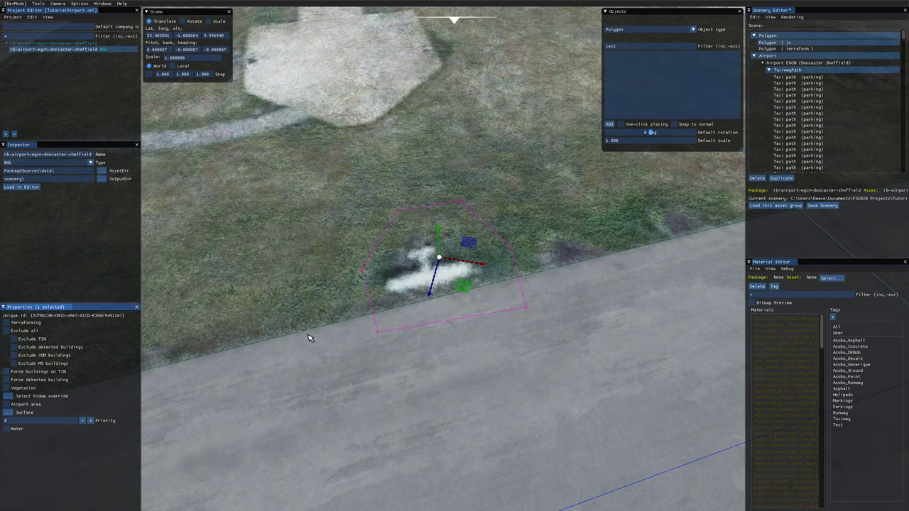
pyautogui.click(781, 295)
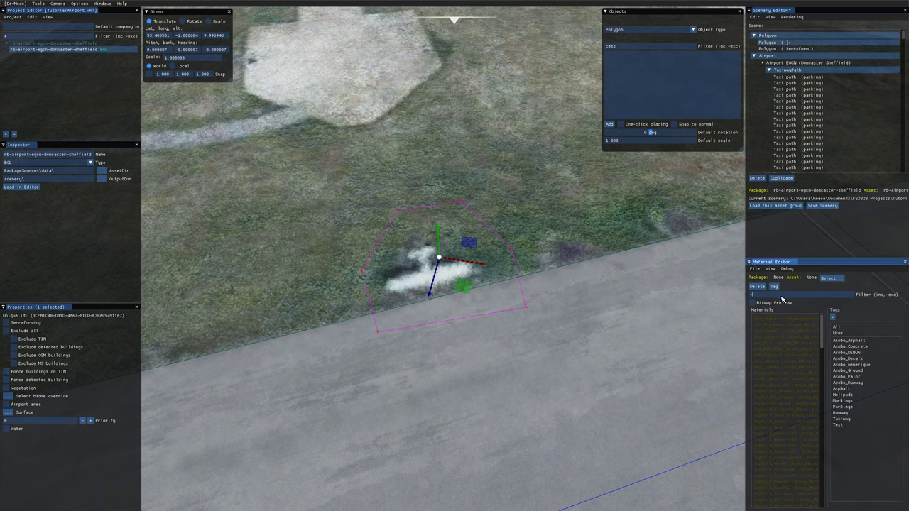
pyautogui.write('grass')
pyautogui.click(778, 325)
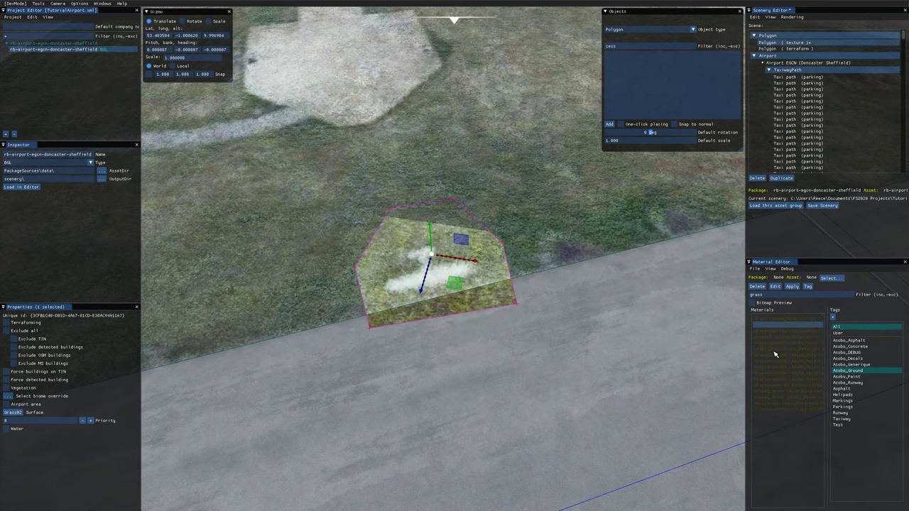
pyautogui.click(783, 319)
pyautogui.click(794, 287)
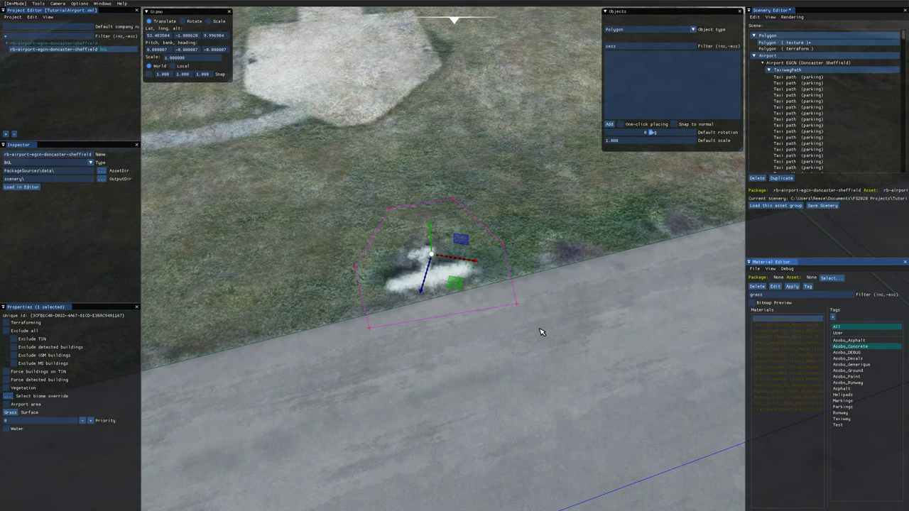
pyautogui.click(454, 285)
pyautogui.moveTo(454, 286)
pyautogui.mouseDown()
pyautogui.moveTo(458, 297)
pyautogui.moveTo(456, 286)
pyautogui.mouseUp()
pyautogui.moveTo(551, 257); pyautogui.dragTo(362, 254, button='middle')
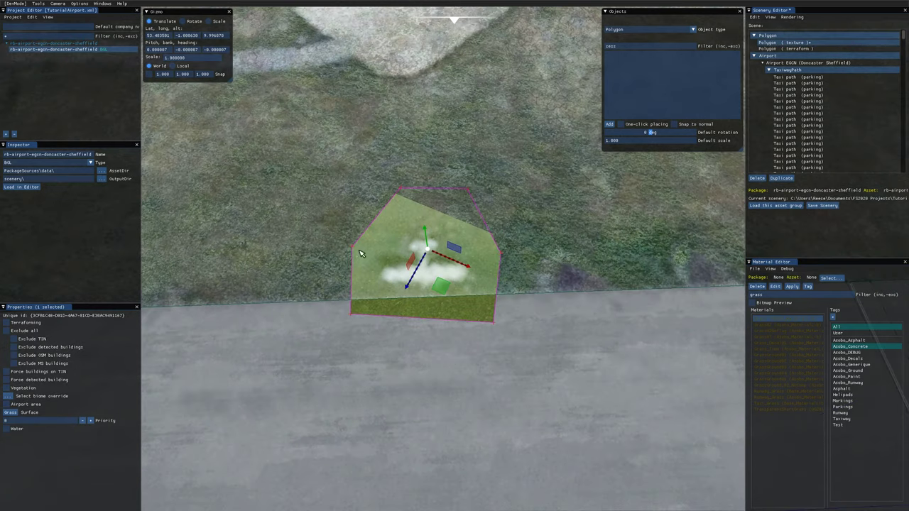
# Try the GrassGround_02_NoComp surface on the polygon and delete the polygon
pyautogui.click(787, 385)
pyautogui.click(792, 287)
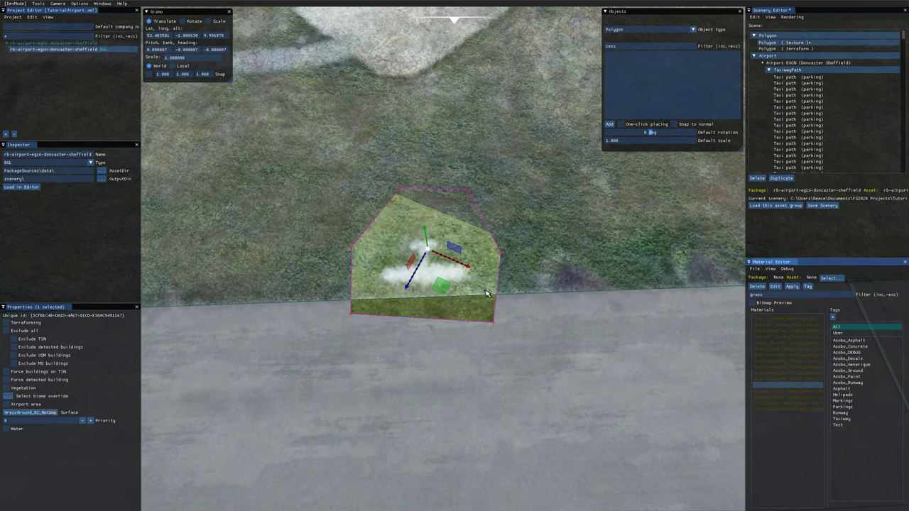
pyautogui.press('Delete')
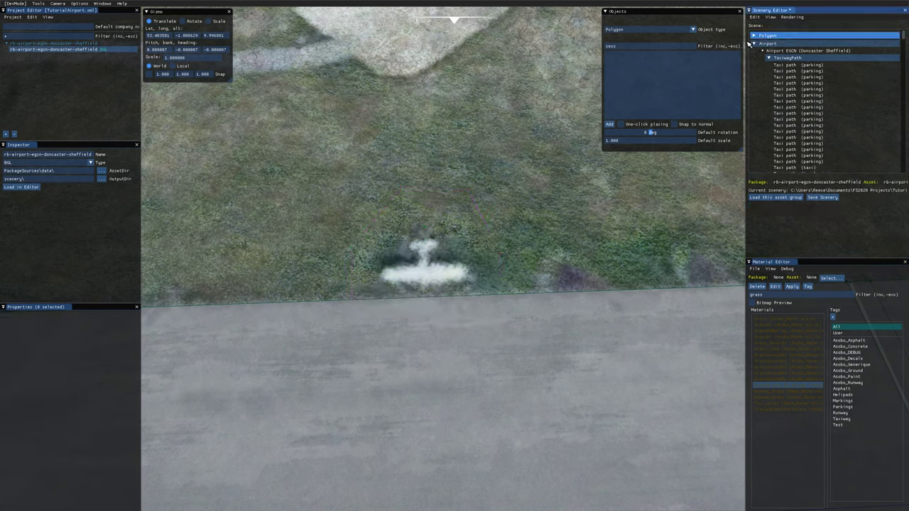
# Draw a default Apron with eight points around the aircraft in the ground image, its straight edge overlapping the pavement
pyautogui.click(628, 31)
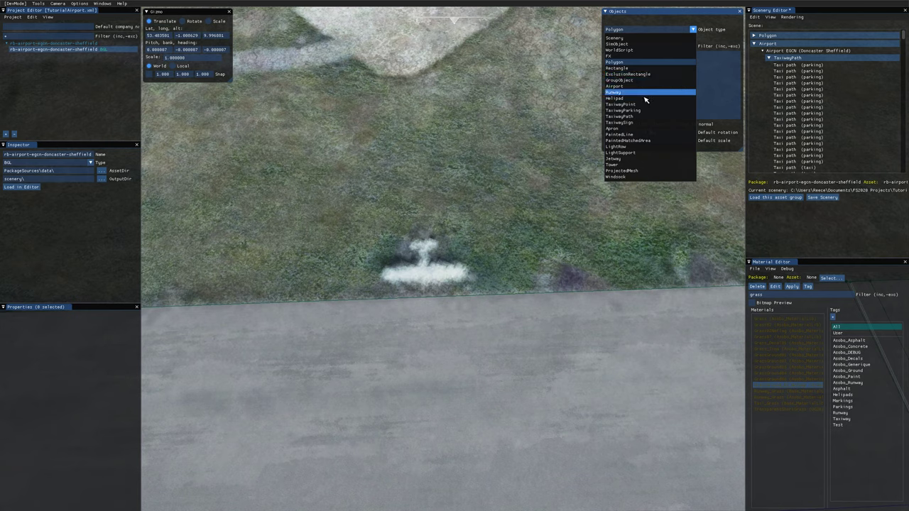
pyautogui.click(625, 133)
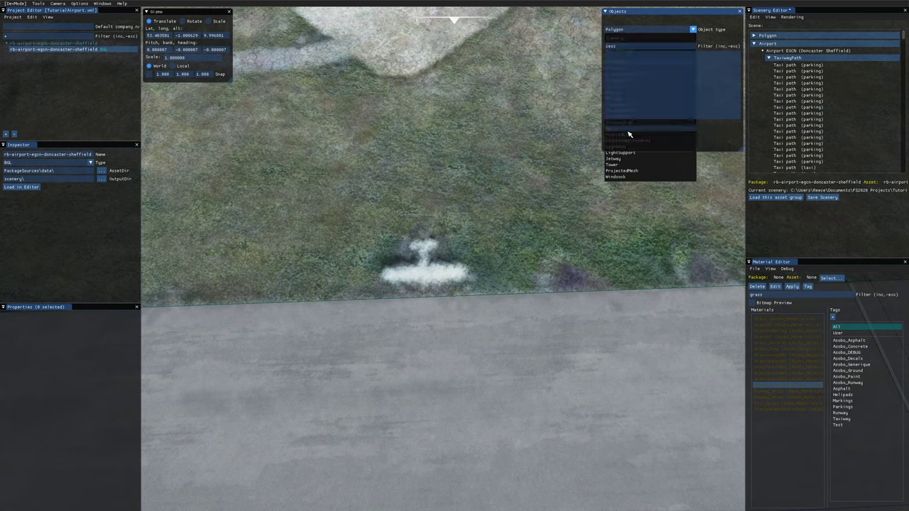
pyautogui.click(625, 60)
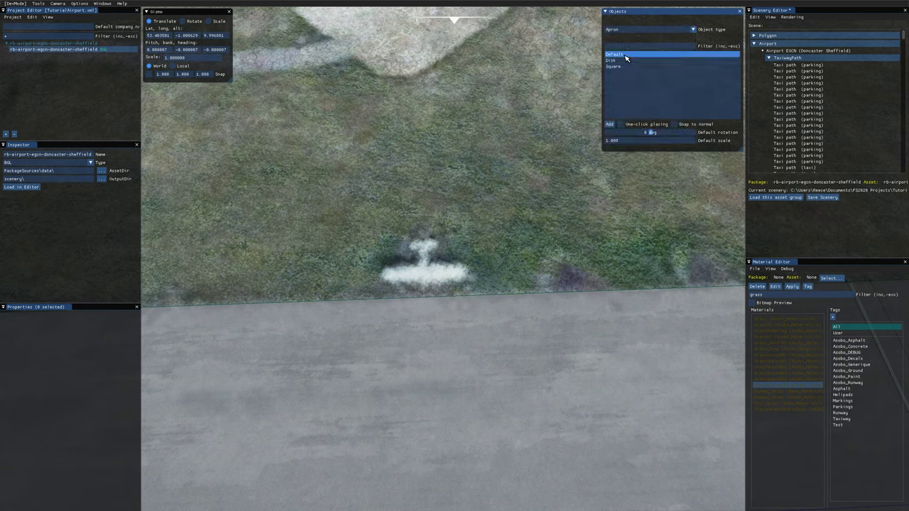
pyautogui.click(609, 124)
pyautogui.press('a')
pyautogui.click(433, 311)
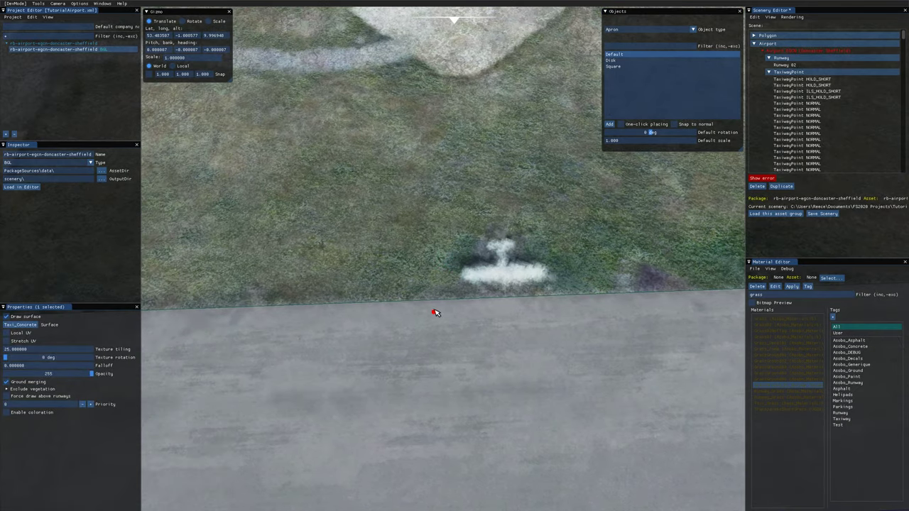
pyautogui.click(430, 274)
pyautogui.click(517, 210)
pyautogui.click(558, 223)
pyautogui.click(580, 270)
pyautogui.click(581, 315)
pyautogui.rightClick(489, 338)
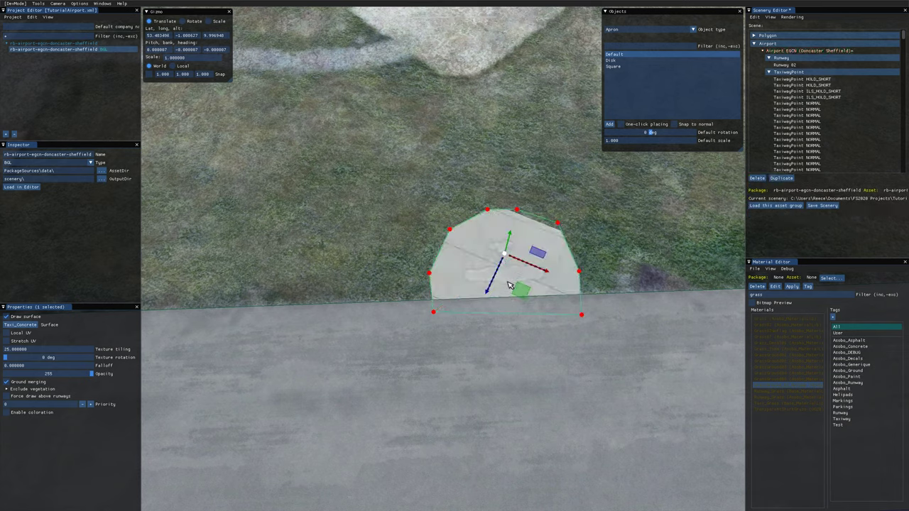
# Turn off ground merging for the new apron around the aircraft and deselect it to check the cover
pyautogui.click(624, 245)
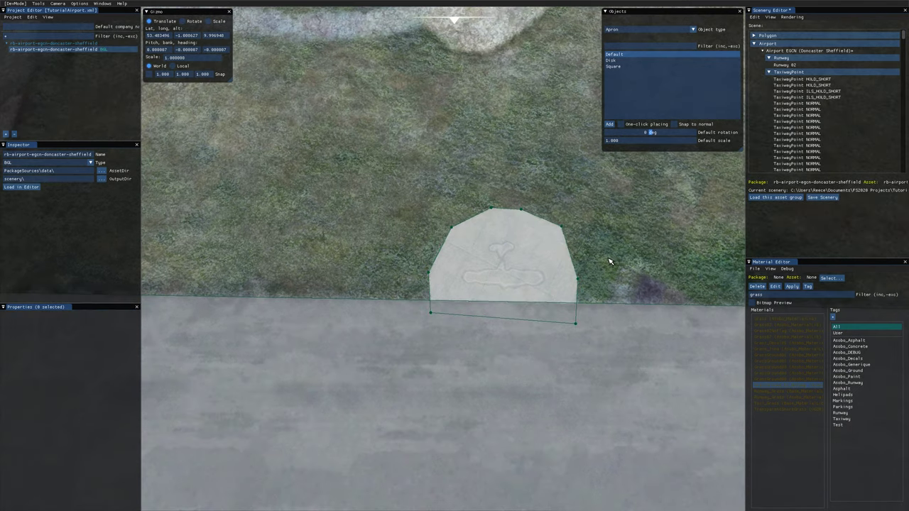
pyautogui.press('w')
pyautogui.press('d')
pyautogui.press('a')
pyautogui.press('s')
pyautogui.scroll(2, 528, 280)
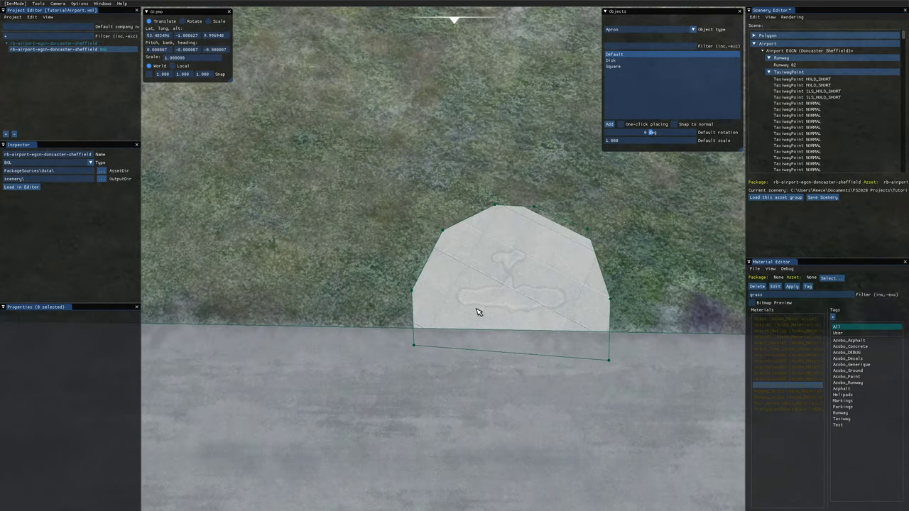
pyautogui.click(545, 303)
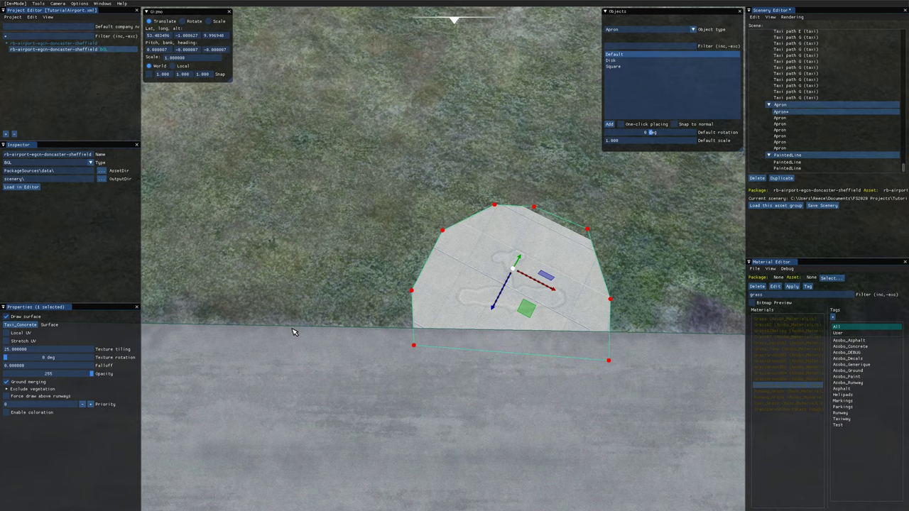
pyautogui.click(8, 383)
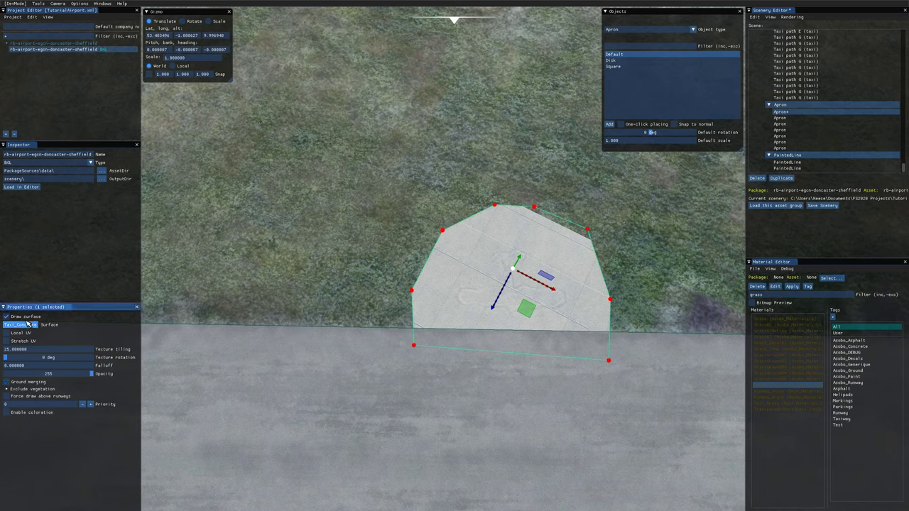
pyautogui.click(301, 273)
pyautogui.moveTo(459, 342); pyautogui.dragTo(511, 305, button='right')
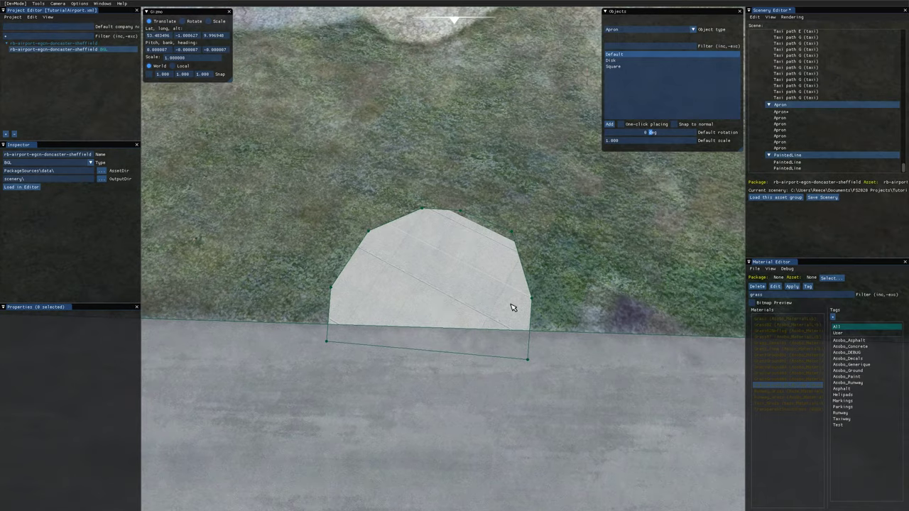
# Browse the filtered grass materials and examine the apron against the surrounding grass from far and near
pyautogui.click(441, 308)
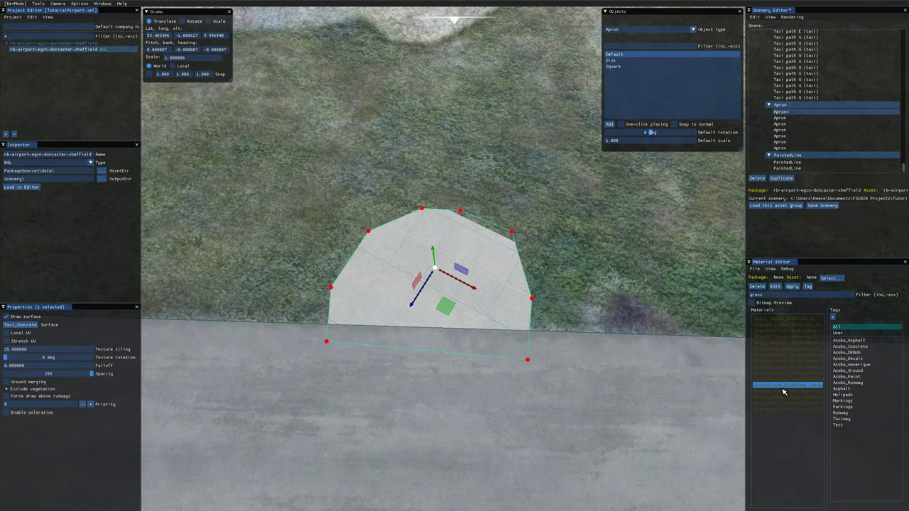
pyautogui.click(766, 268)
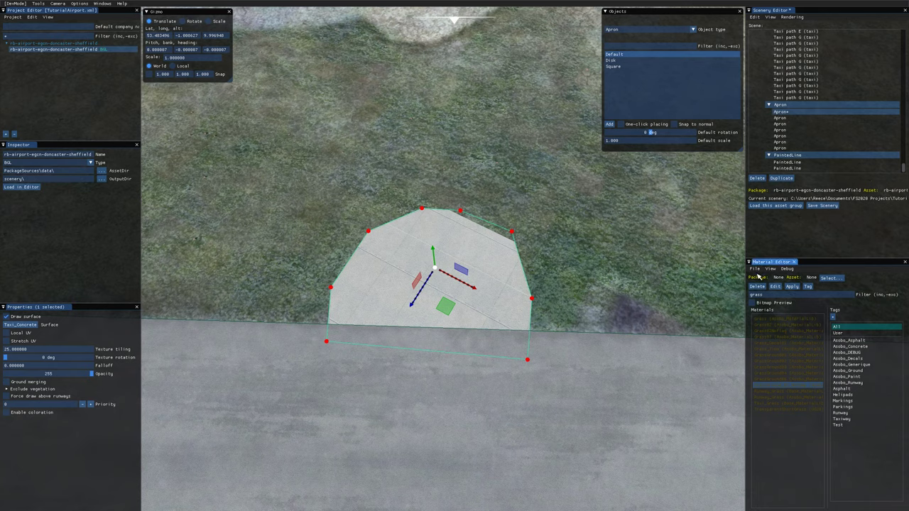
pyautogui.click(39, 5)
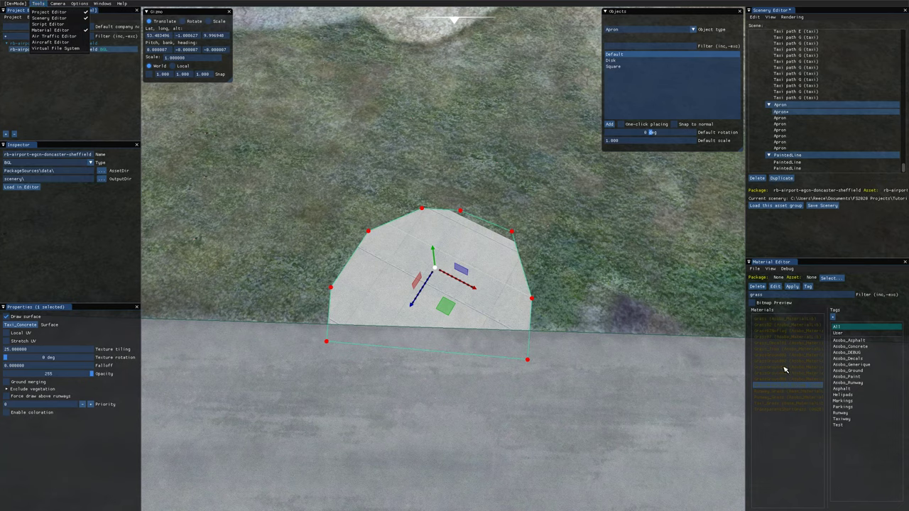
pyautogui.click(802, 444)
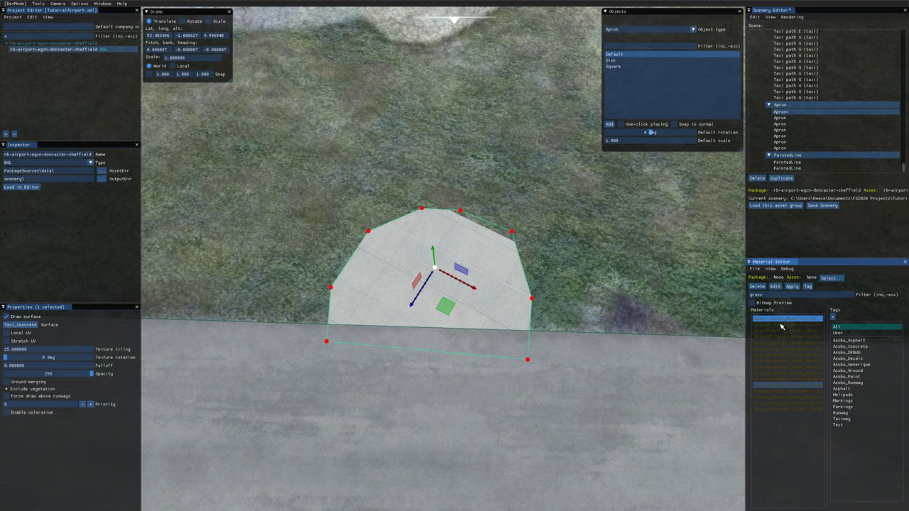
pyautogui.click(786, 367)
pyautogui.click(788, 383)
pyautogui.click(572, 242)
pyautogui.scroll(-5, 572, 242)
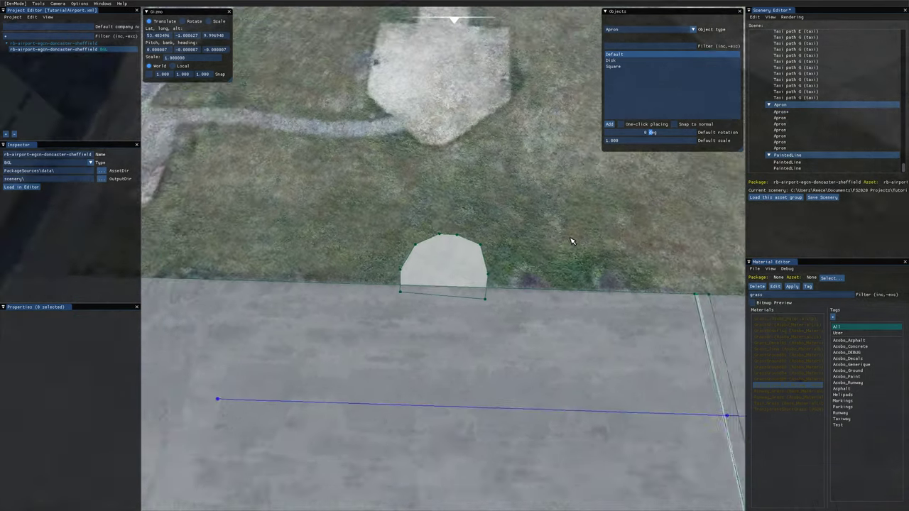
pyautogui.scroll(-8, 573, 241)
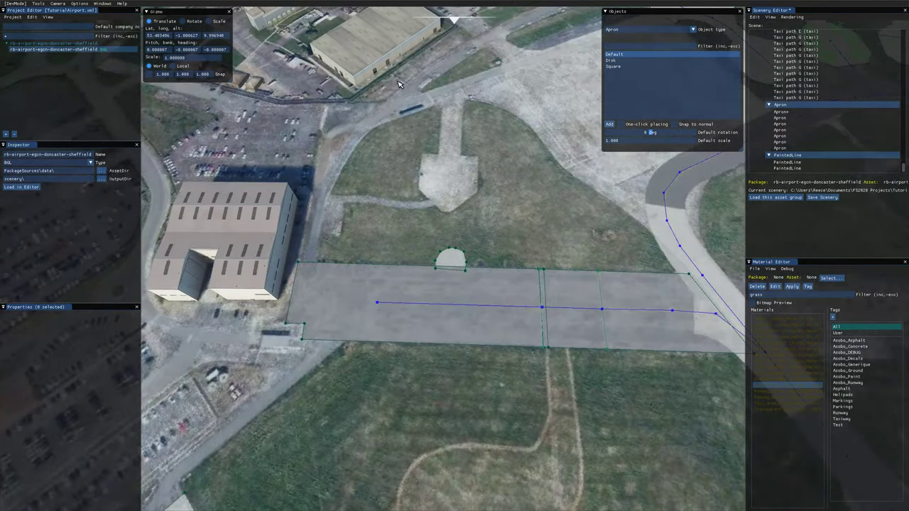
pyautogui.moveTo(341, 372); pyautogui.dragTo(585, 303, button='right')
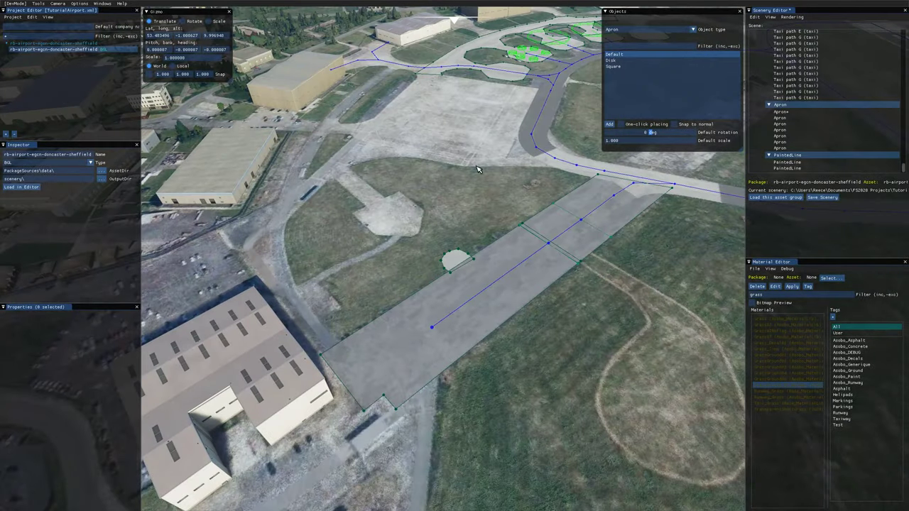
pyautogui.scroll(10, 458, 288)
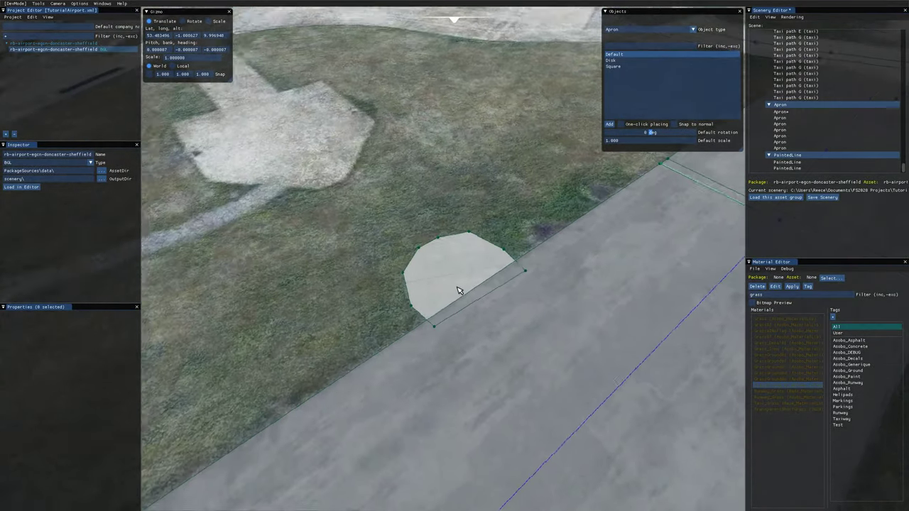
pyautogui.scroll(3, 455, 293)
# Set the surface of the apron covering the aircraft to the GrassGround02 material and deselect the apron
pyautogui.click(479, 310)
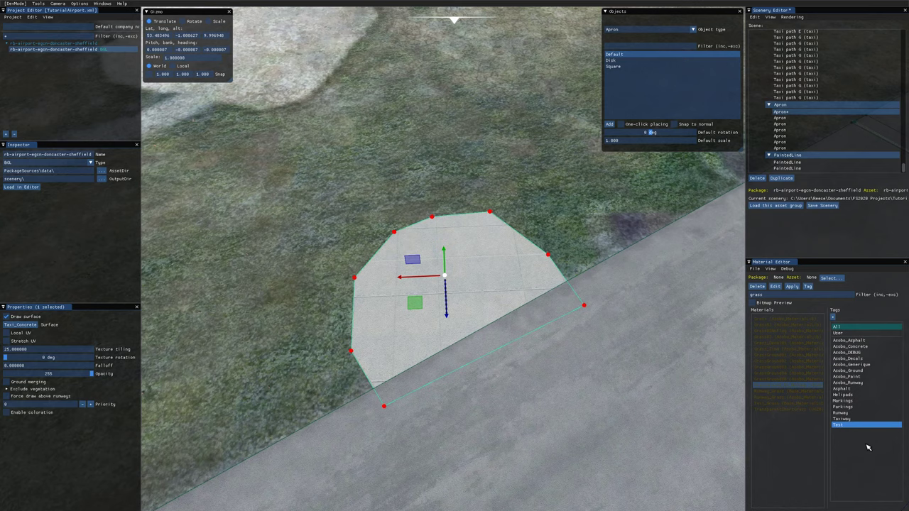
pyautogui.click(754, 303)
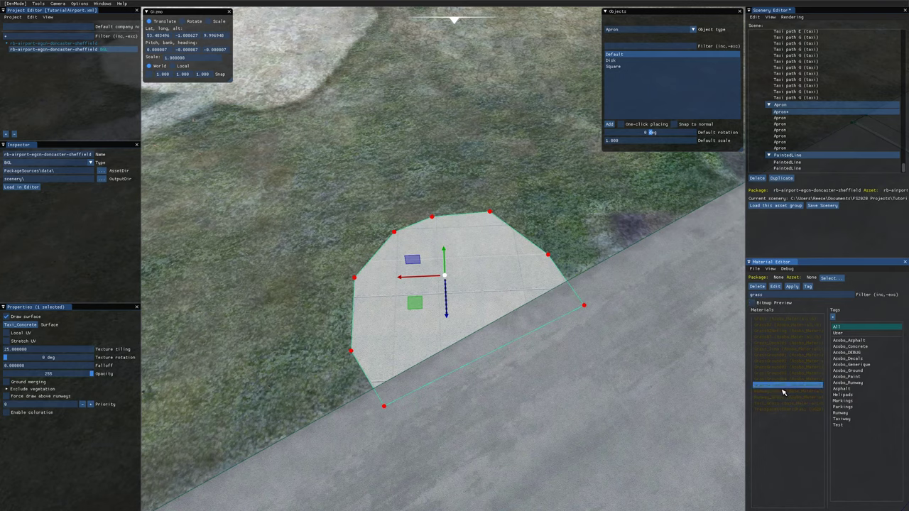
pyautogui.click(812, 361)
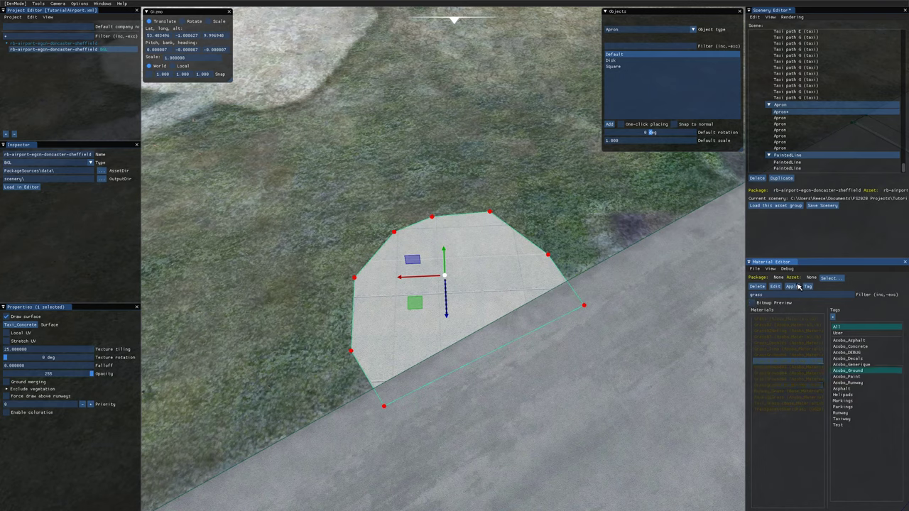
pyautogui.click(775, 286)
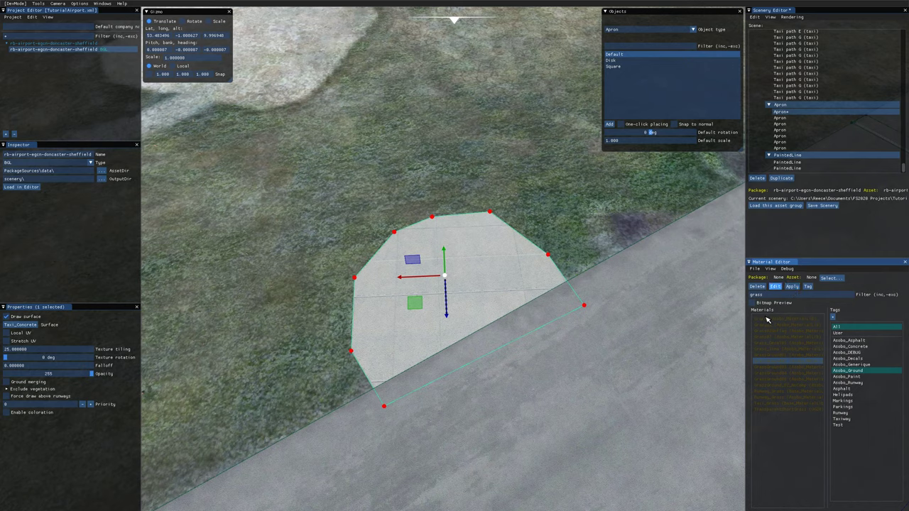
pyautogui.click(20, 326)
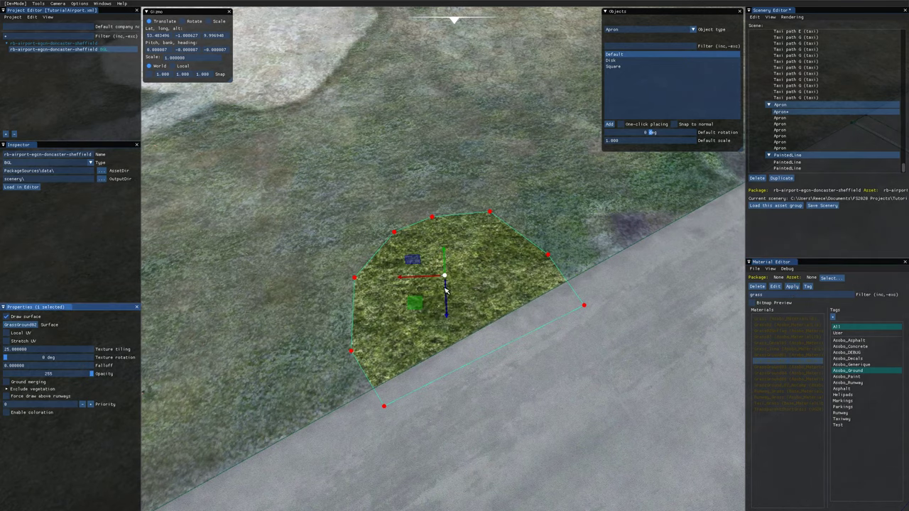
pyautogui.moveTo(491, 275); pyautogui.dragTo(461, 295, button='right')
pyautogui.click(596, 273)
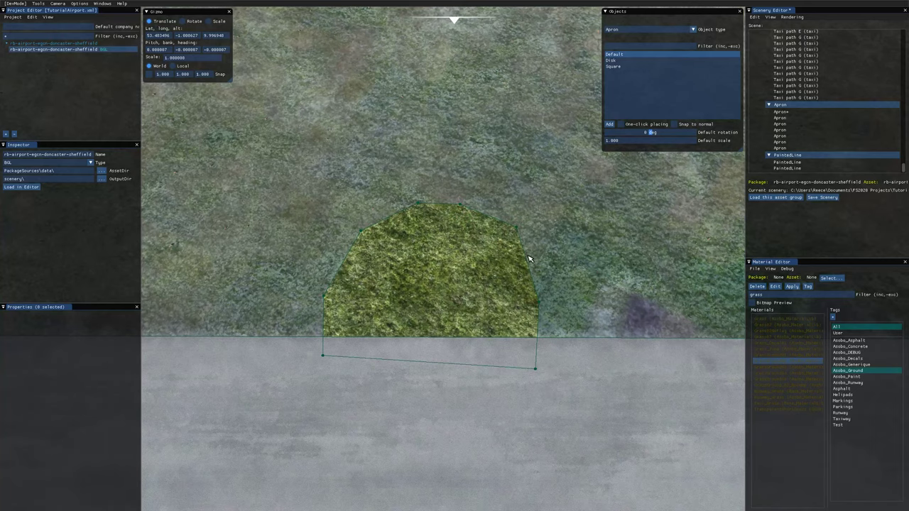
# Set the grass apron's falloff to 15 to blend its edges into the surrounding ground
pyautogui.scroll(-6, 569, 274)
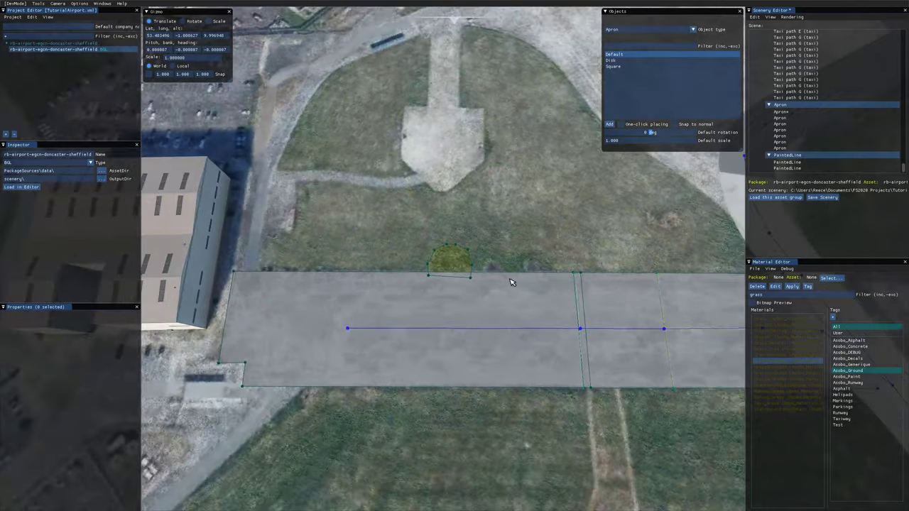
pyautogui.moveTo(400, 311); pyautogui.dragTo(485, 302, button='right')
pyautogui.scroll(5, 464, 287)
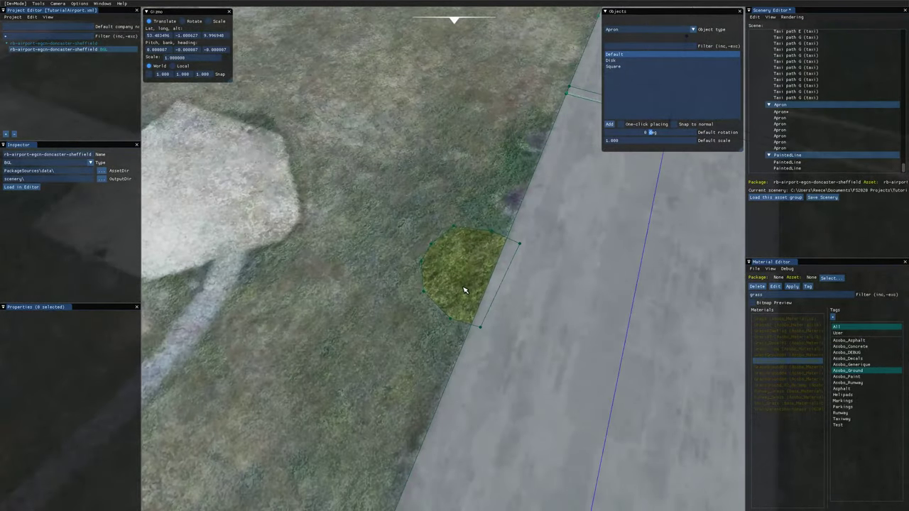
pyautogui.scroll(2, 463, 290)
pyautogui.click(458, 304)
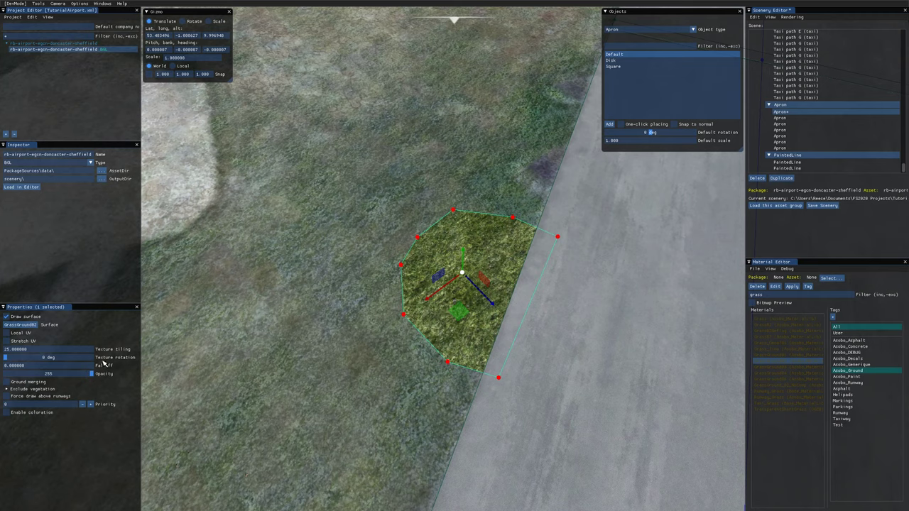
pyautogui.moveTo(95, 376)
pyautogui.mouseDown()
pyautogui.moveTo(46, 383)
pyautogui.moveTo(93, 383)
pyautogui.mouseUp()
pyautogui.click(347, 400)
pyautogui.click(444, 332)
pyautogui.click(20, 366)
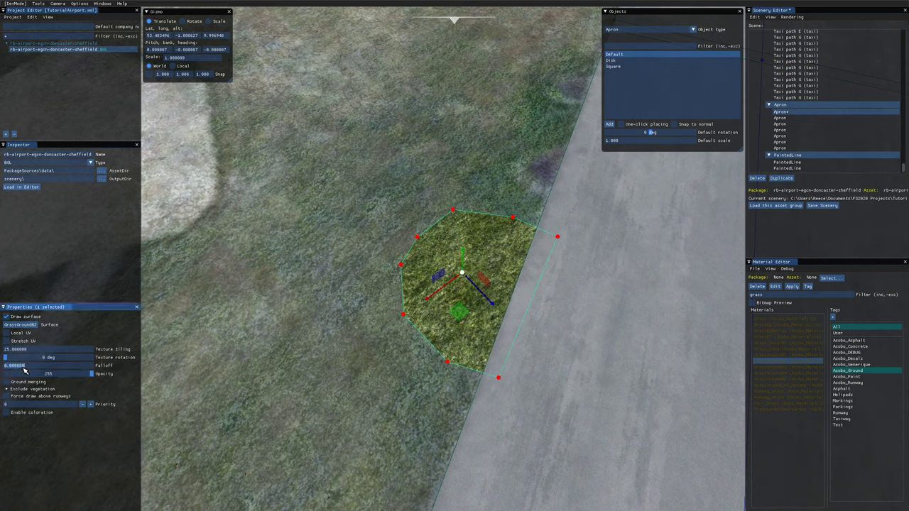
pyautogui.press('Return')
pyautogui.write('15')
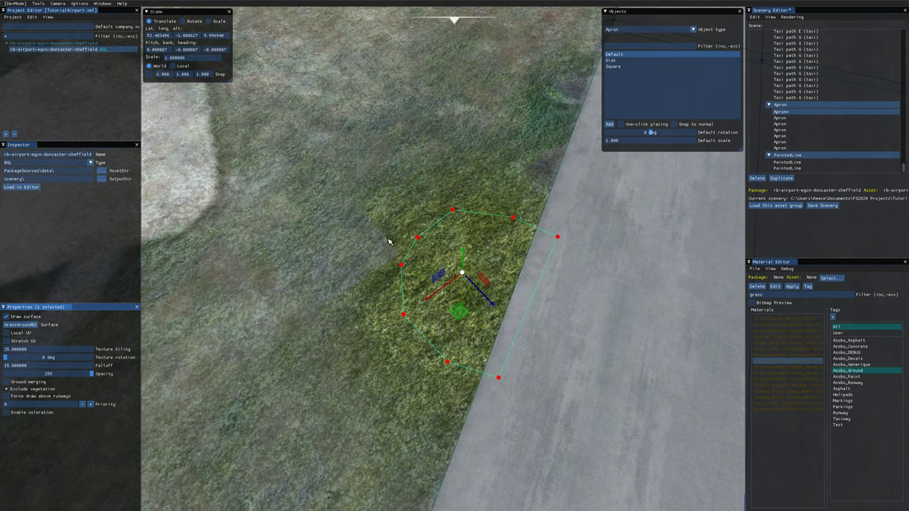
# Move the grass apron slightly further over the pavement edge and deselect it
pyautogui.moveTo(357, 334); pyautogui.dragTo(304, 327, button='middle')
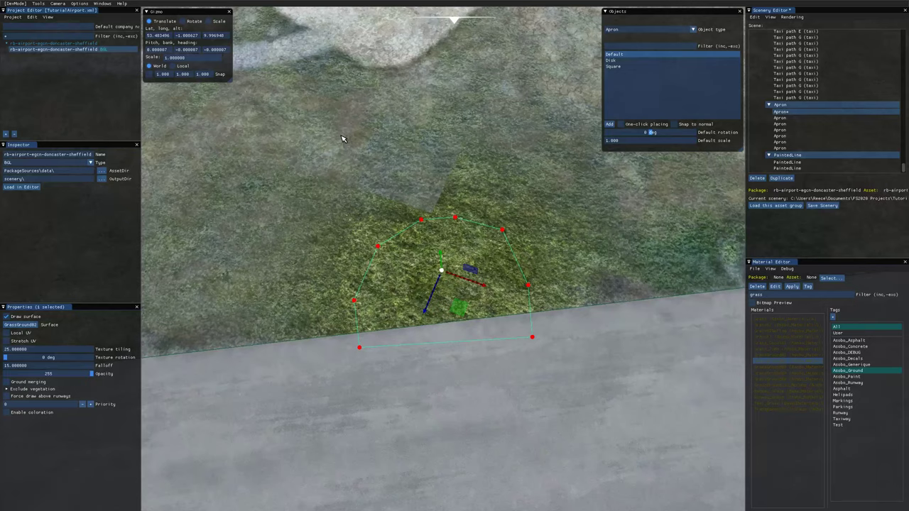
pyautogui.scroll(-5, 363, 212)
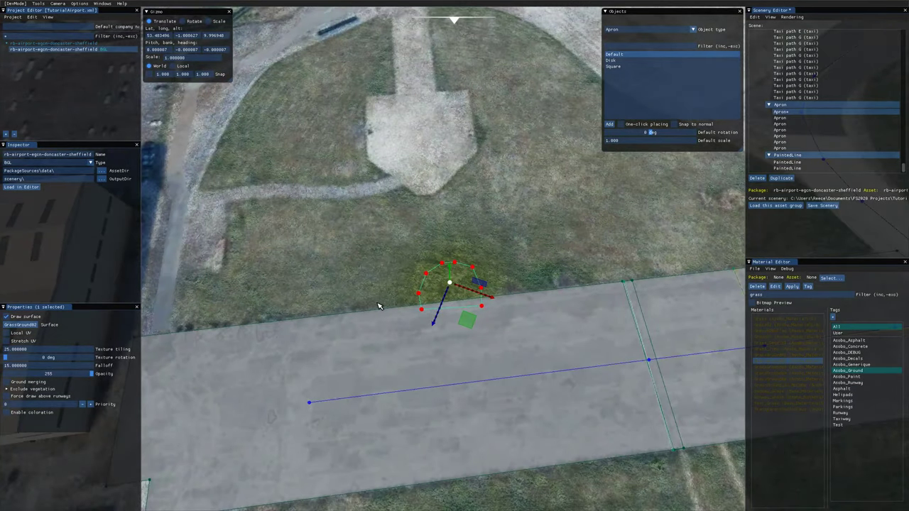
pyautogui.scroll(3, 453, 235)
pyautogui.scroll(-2, 431, 290)
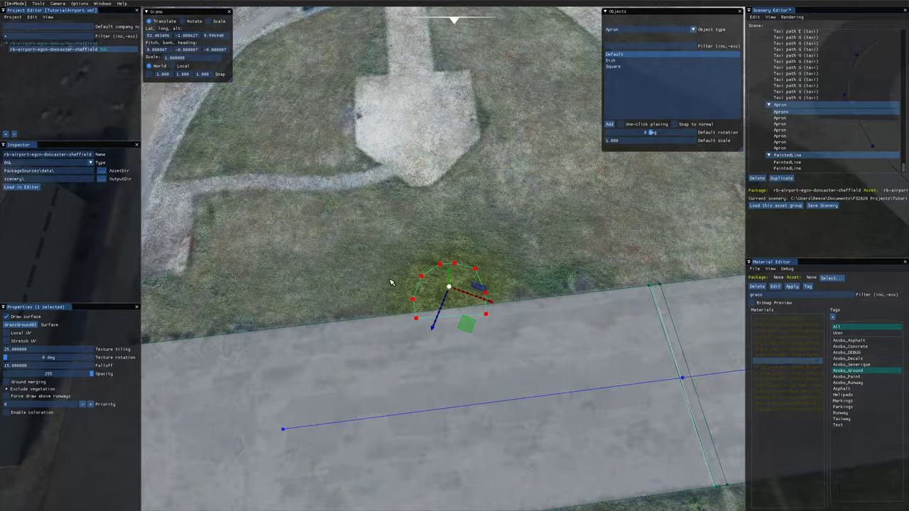
pyautogui.scroll(-2, 415, 282)
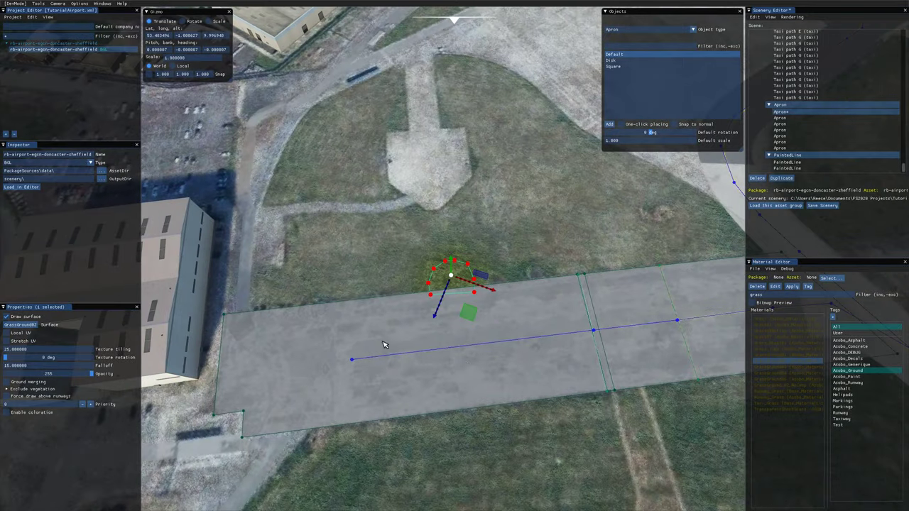
pyautogui.scroll(4, 447, 298)
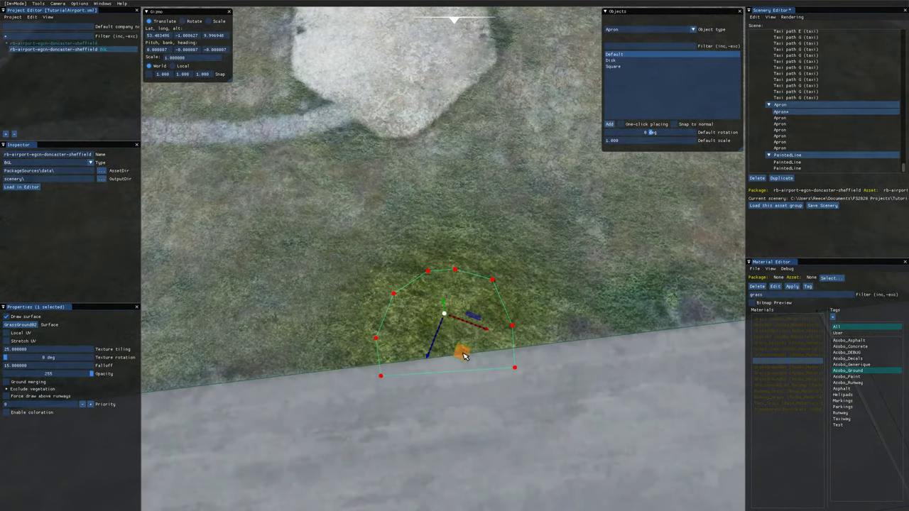
pyautogui.moveTo(464, 354); pyautogui.dragTo(465, 359)
pyautogui.click(303, 256)
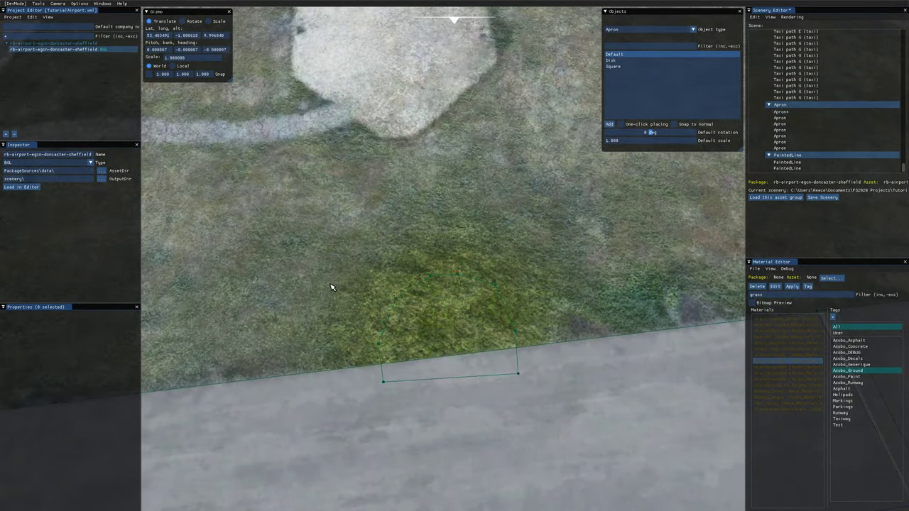
# Enable coloration on the grass apron covering the aircraft beside the pavement
pyautogui.scroll(5, 427, 327)
pyautogui.scroll(-4, 438, 371)
pyautogui.moveTo(437, 370); pyautogui.dragTo(420, 358, button='middle')
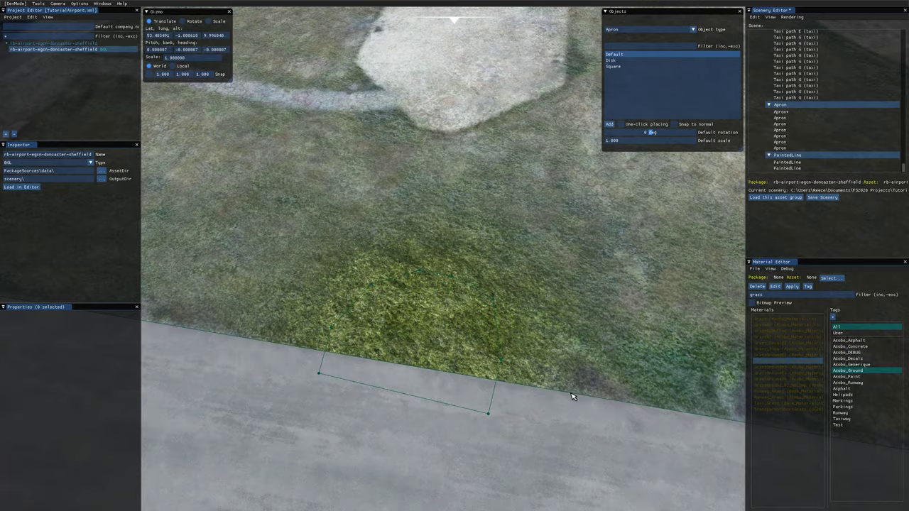
pyautogui.scroll(-10, 524, 347)
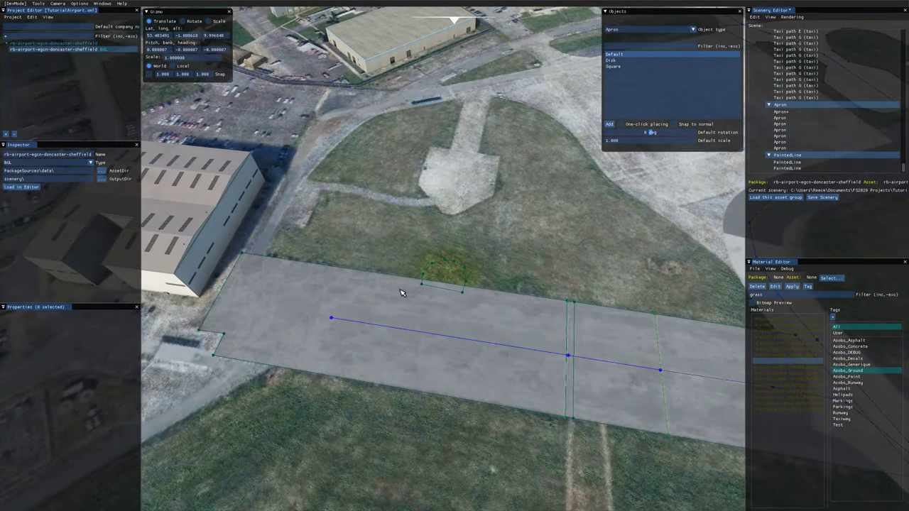
pyautogui.scroll(10, 426, 315)
pyautogui.click(439, 320)
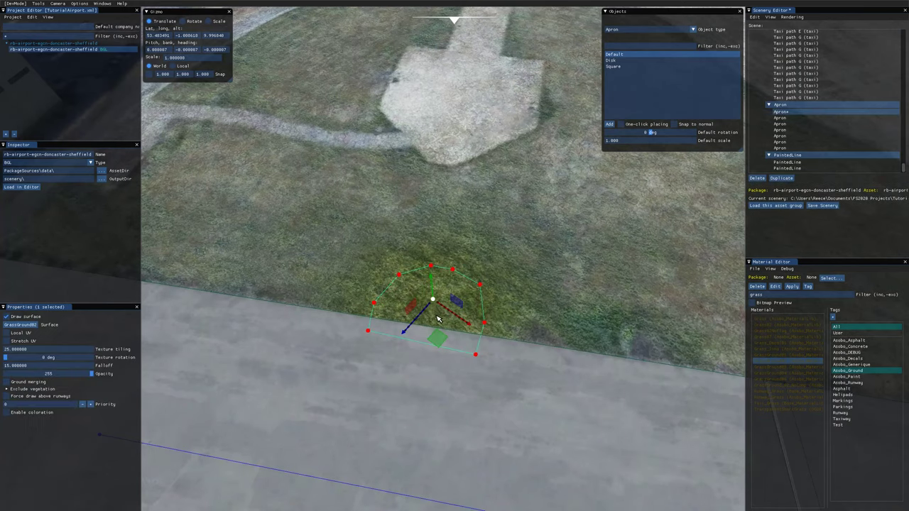
pyautogui.click(6, 413)
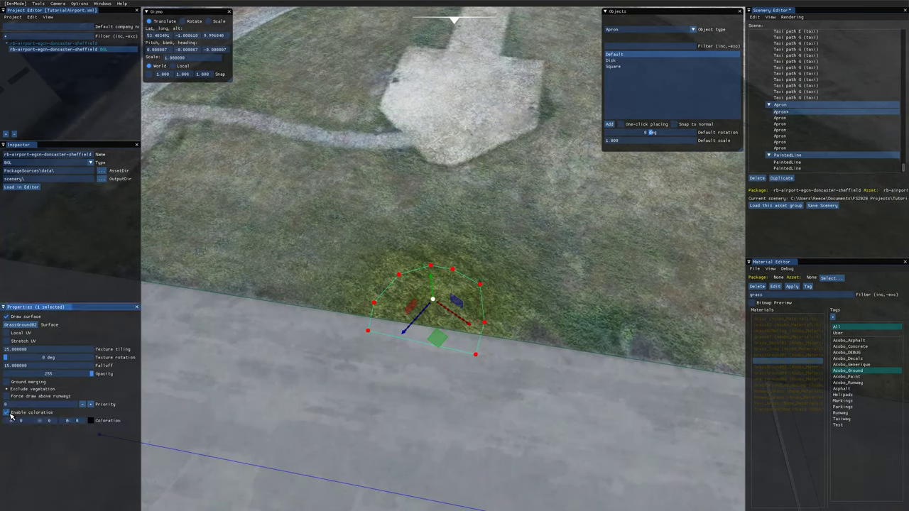
# Set the grass apron's coloration to a muted grey-green of about R 91, G 92, B 79 and deselect the apron
pyautogui.click(92, 422)
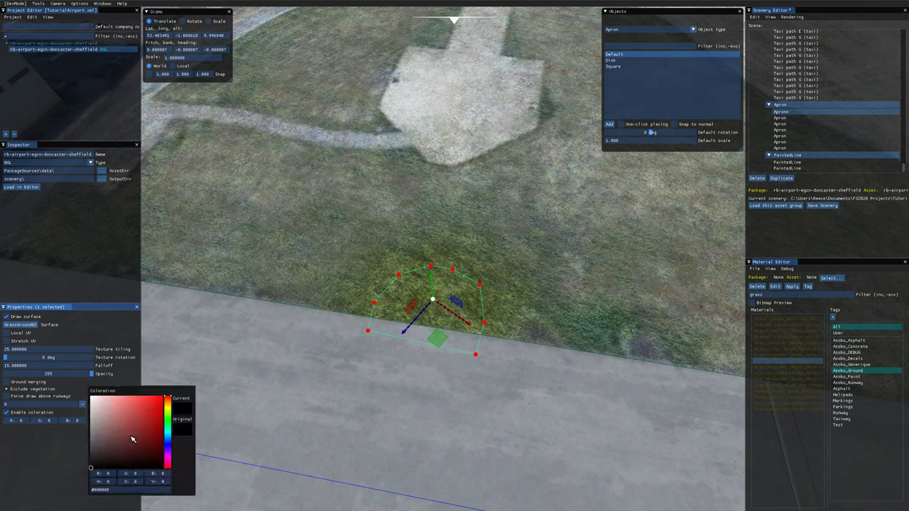
pyautogui.moveTo(114, 456); pyautogui.dragTo(130, 428)
pyautogui.moveTo(169, 398); pyautogui.dragTo(107, 447)
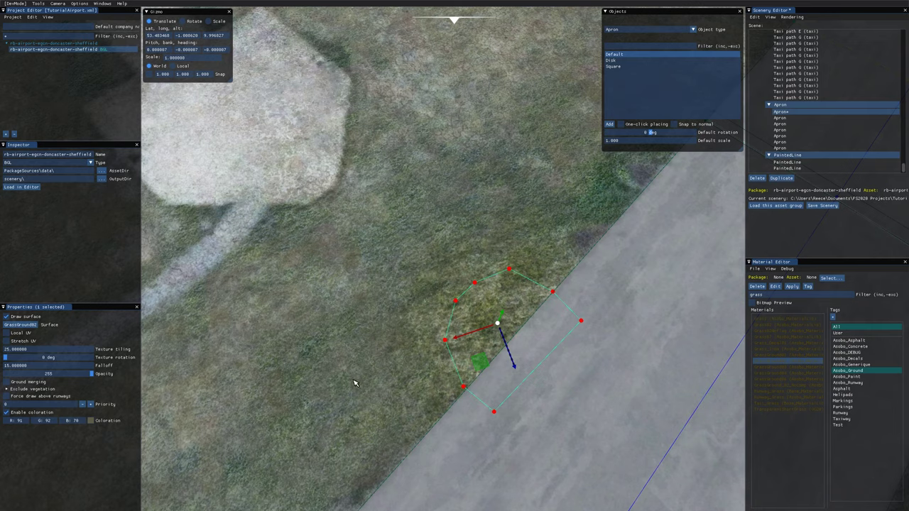
pyautogui.press('d')
pyautogui.press('s')
pyautogui.click(306, 366)
# Collapse the Apron group in the scene list to hide the apron outlines, and examine the recoloured grass patch from high above and near ground level
pyautogui.press('s')
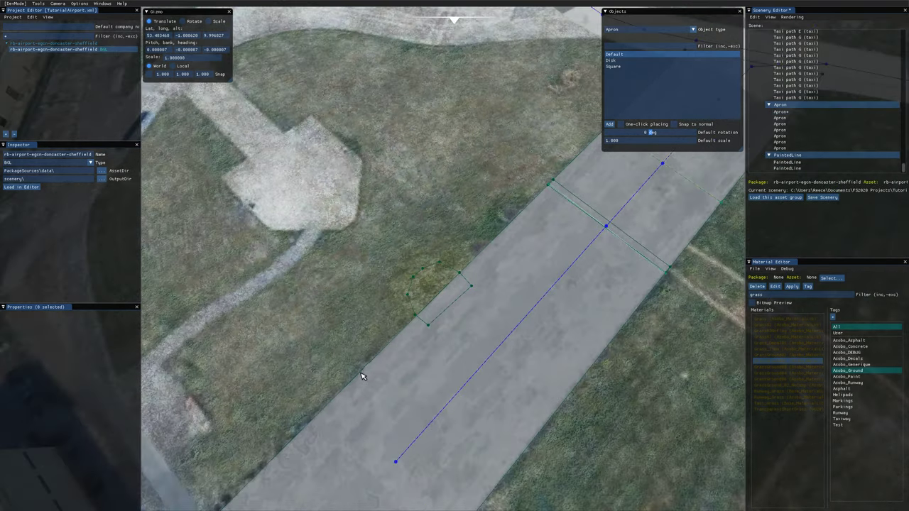
pyautogui.press('s')
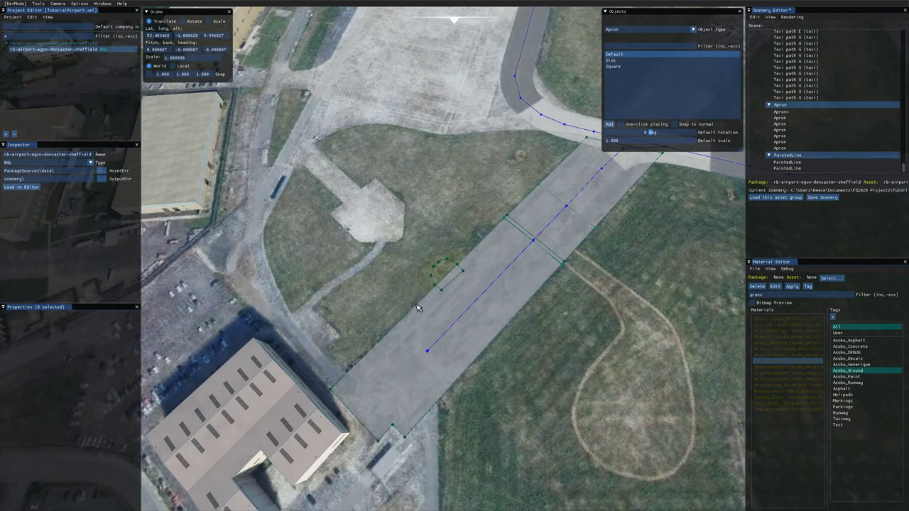
pyautogui.click(773, 108)
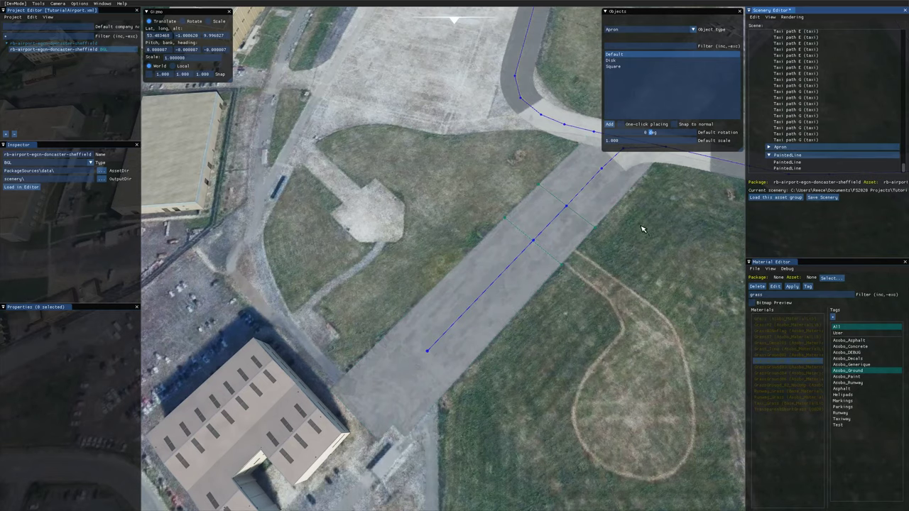
pyautogui.scroll(-5, 430, 321)
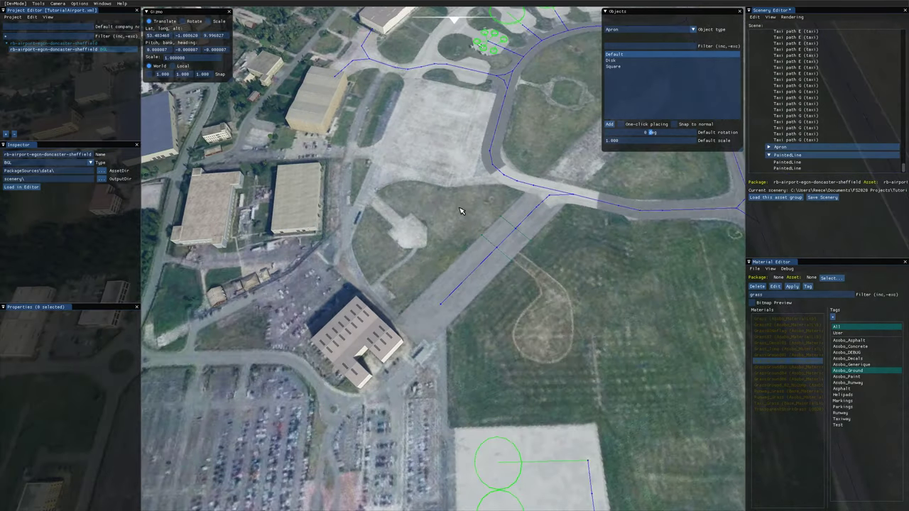
pyautogui.scroll(5, 444, 301)
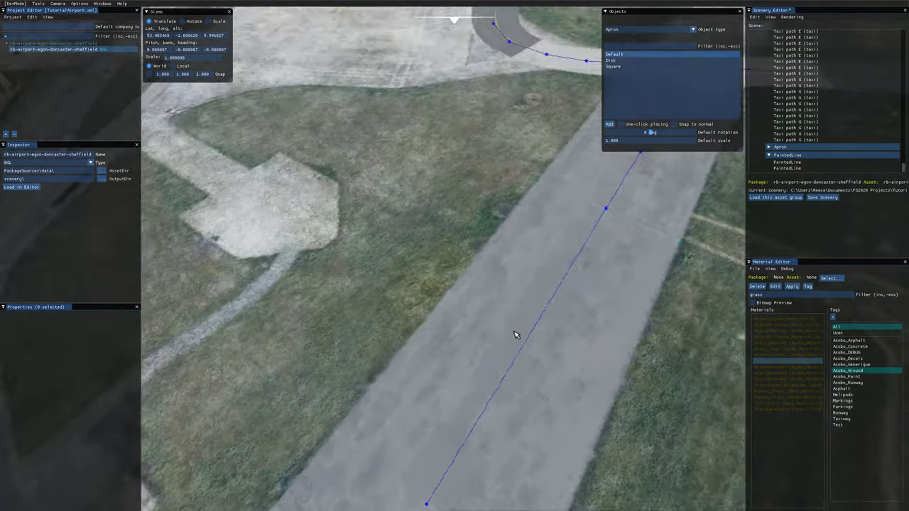
pyautogui.moveTo(517, 335); pyautogui.dragTo(538, 297, button='middle')
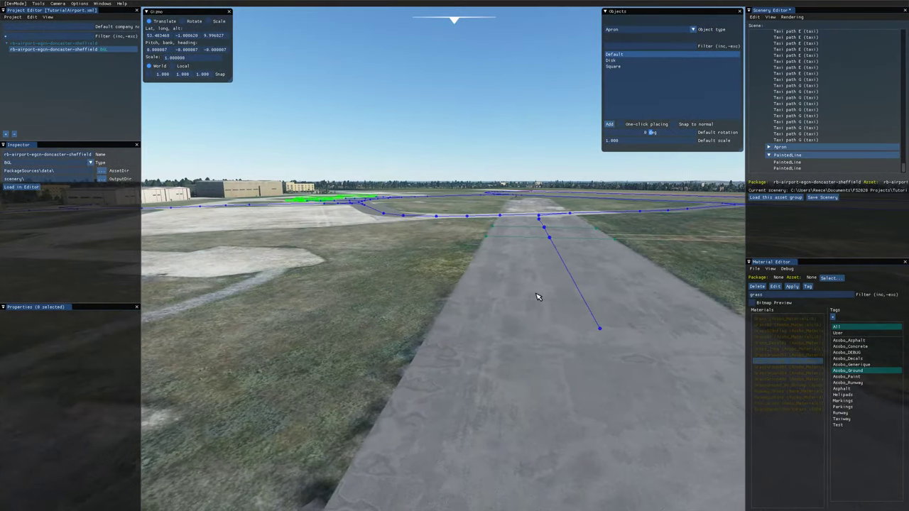
pyautogui.press('w')
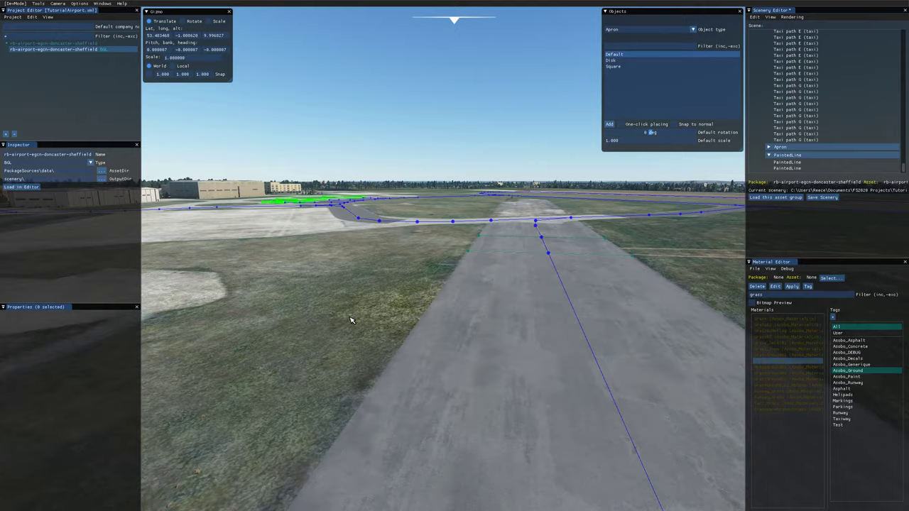
pyautogui.moveTo(487, 302); pyautogui.dragTo(463, 323, button='middle')
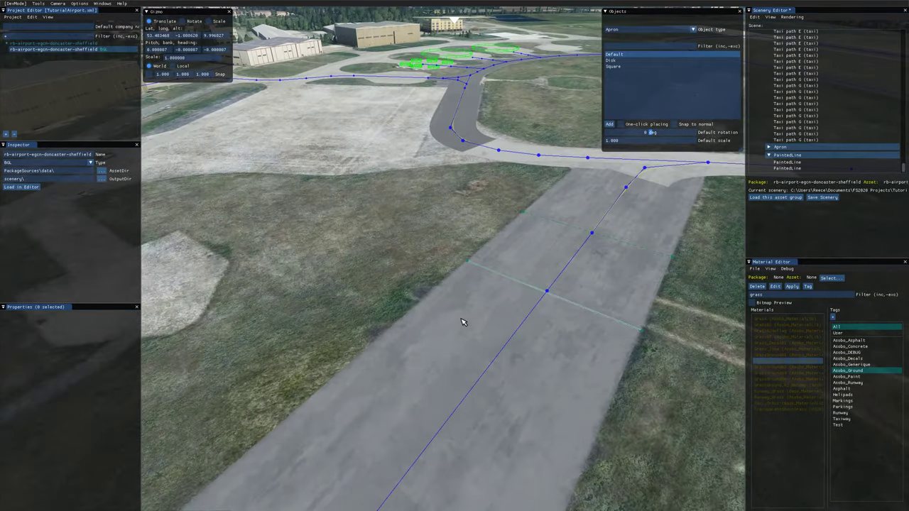
pyautogui.scroll(-4, 463, 321)
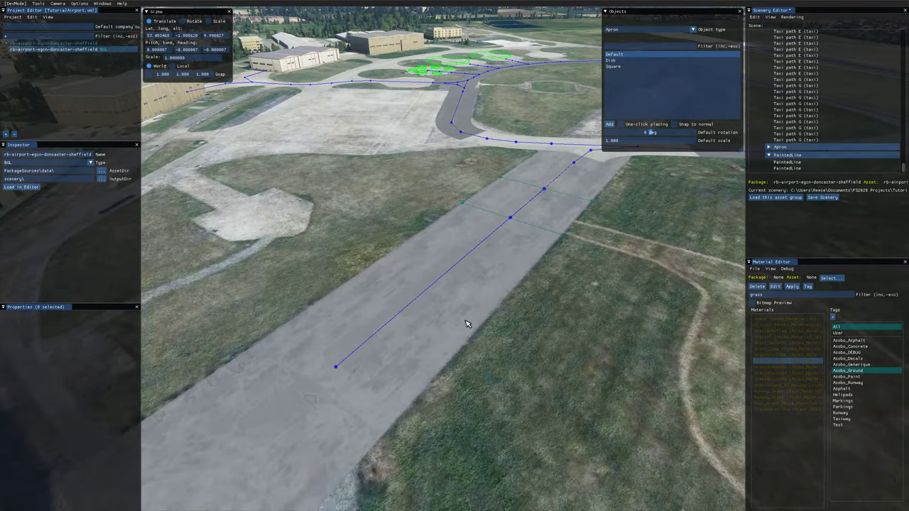